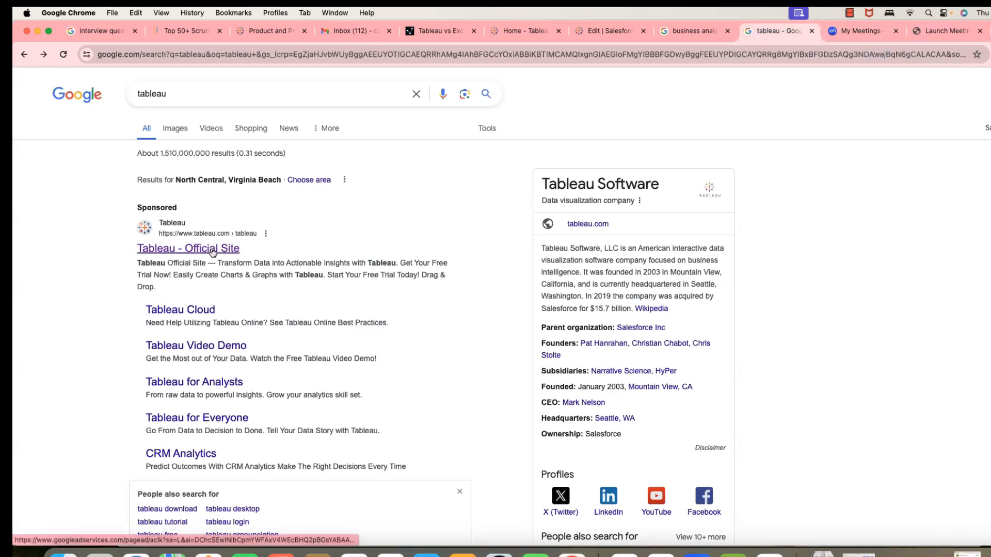
Step: Open Tableau's official site from the search results and review the license and eLearning options on its purchase page
click(211, 251)
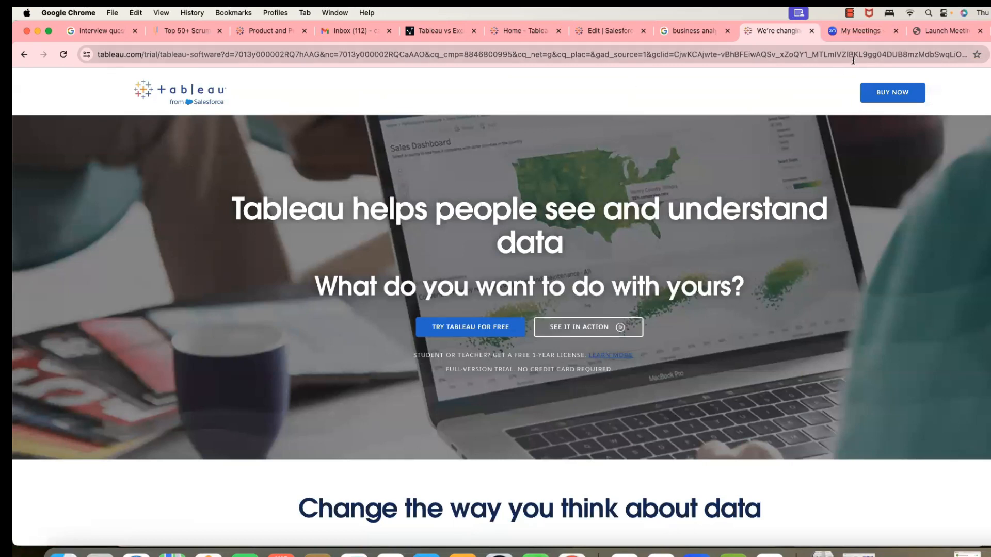
click(890, 97)
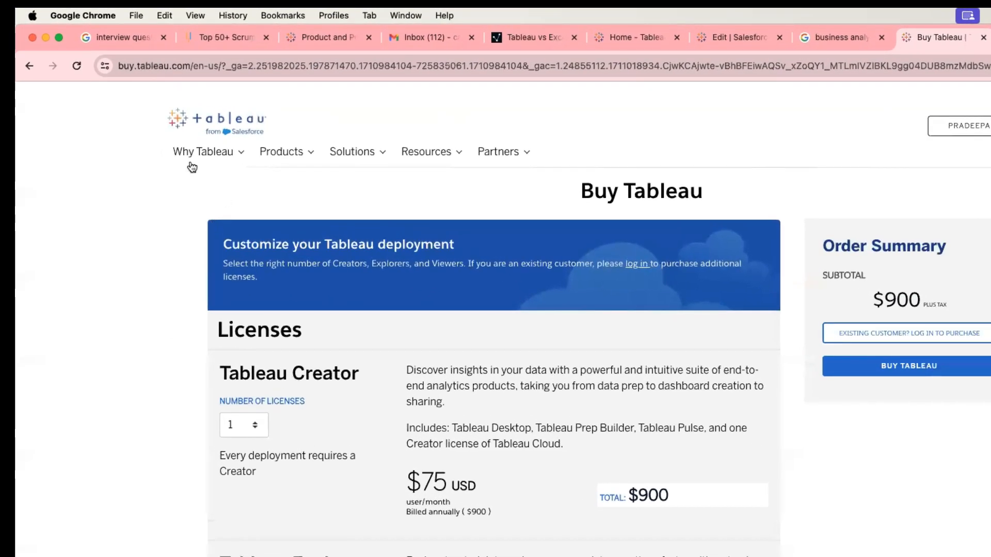
mouse_move(274, 157)
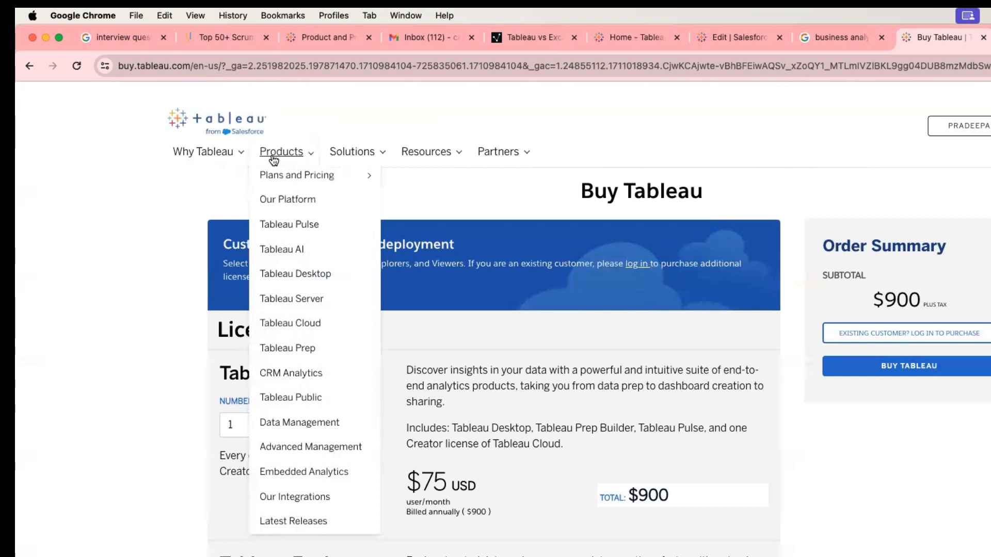
mouse_move(432, 158)
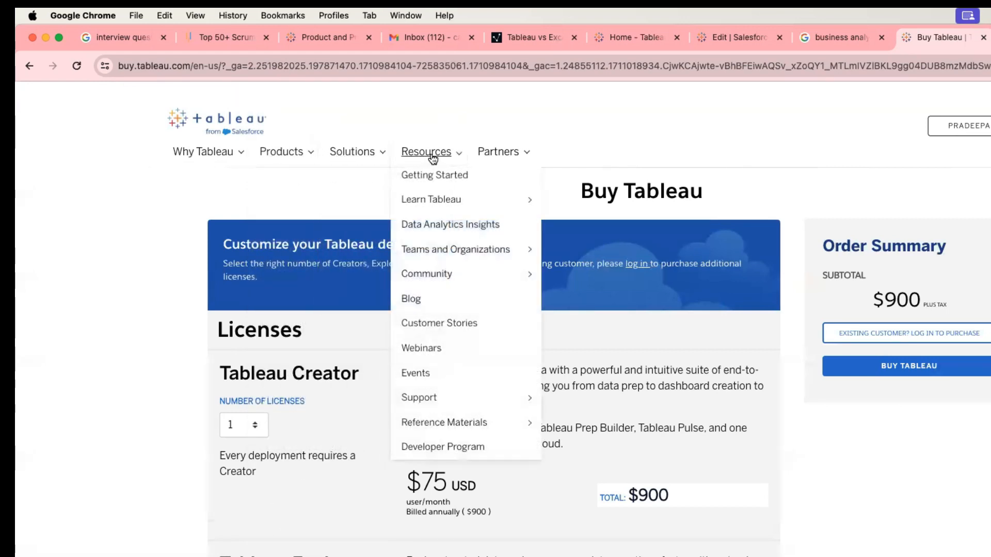
mouse_move(497, 159)
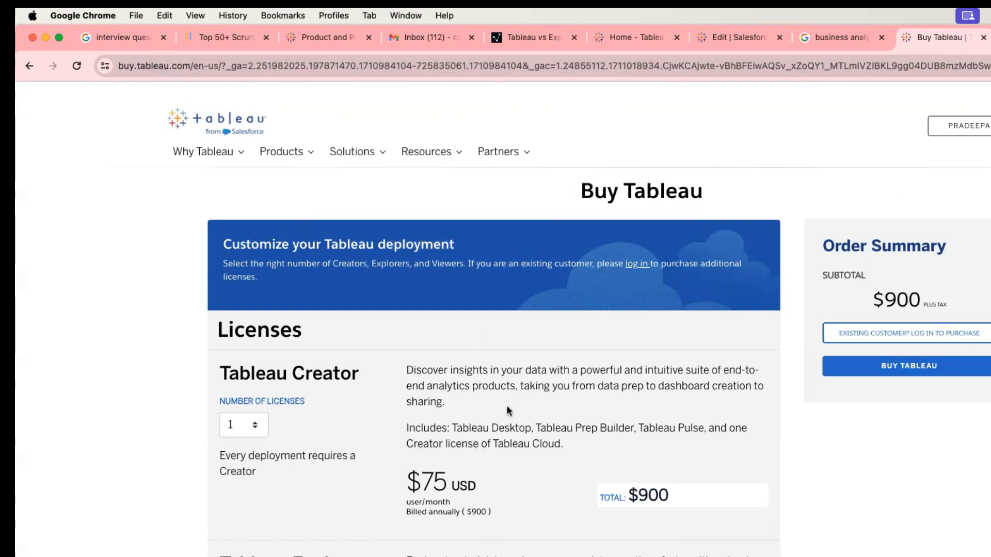
scroll(509, 392, down, 3)
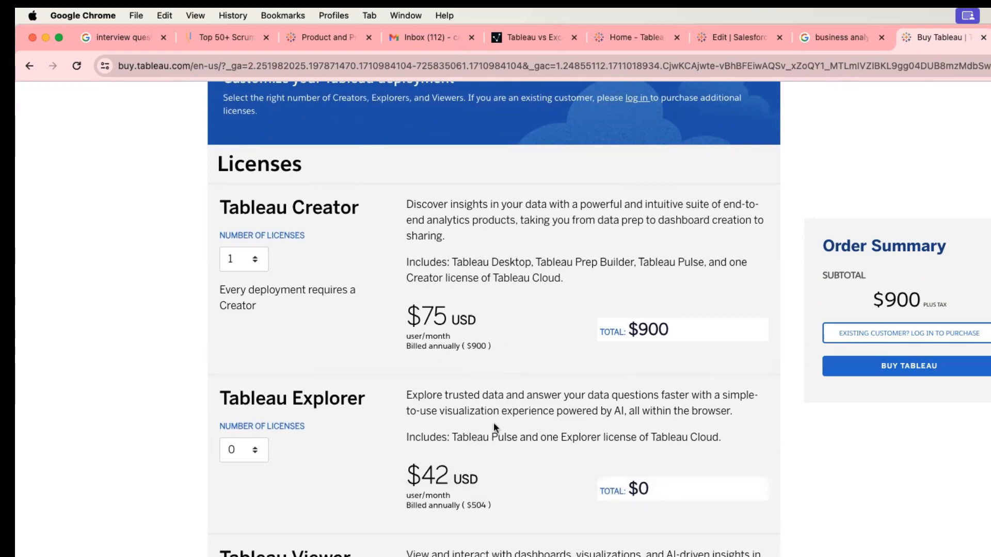
scroll(492, 436, down, 12)
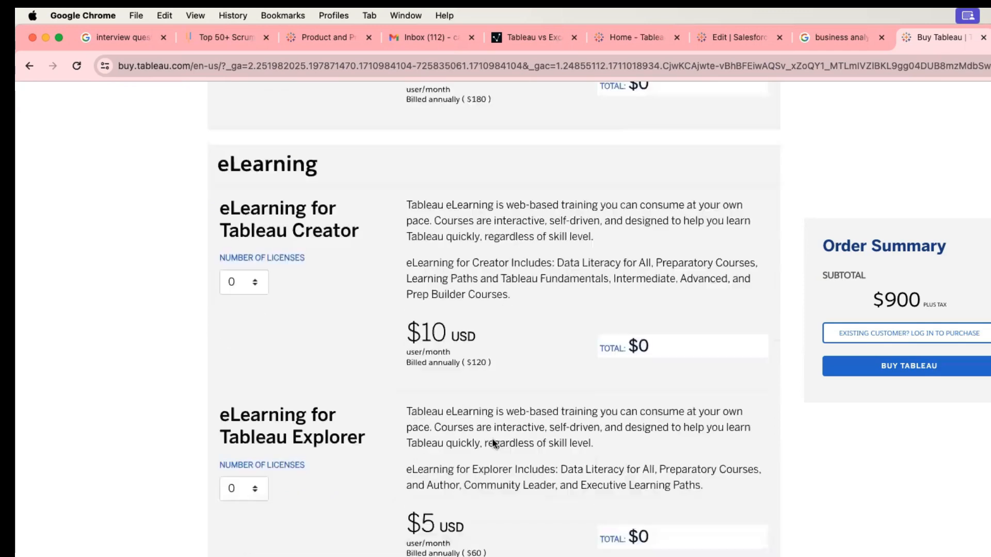
scroll(493, 438, up, 15)
Step: Open Tableau's product and pricing selector through the Plans and Pricing options
click(285, 151)
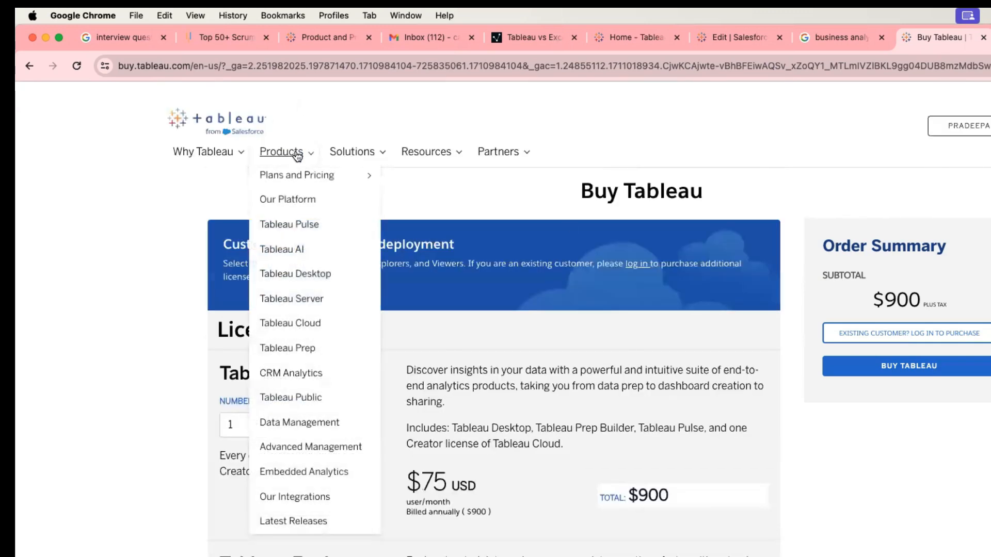
mouse_move(327, 179)
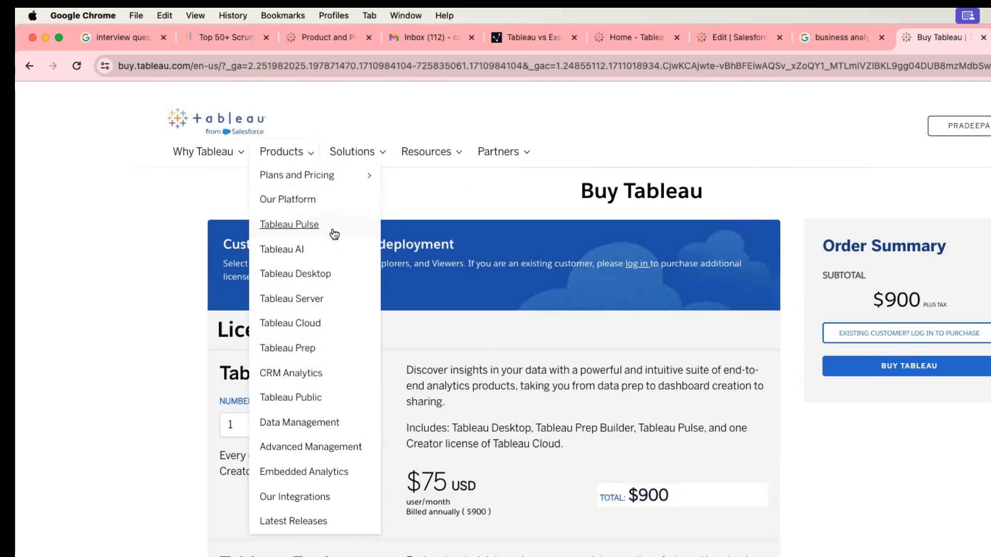
mouse_move(286, 178)
click(430, 177)
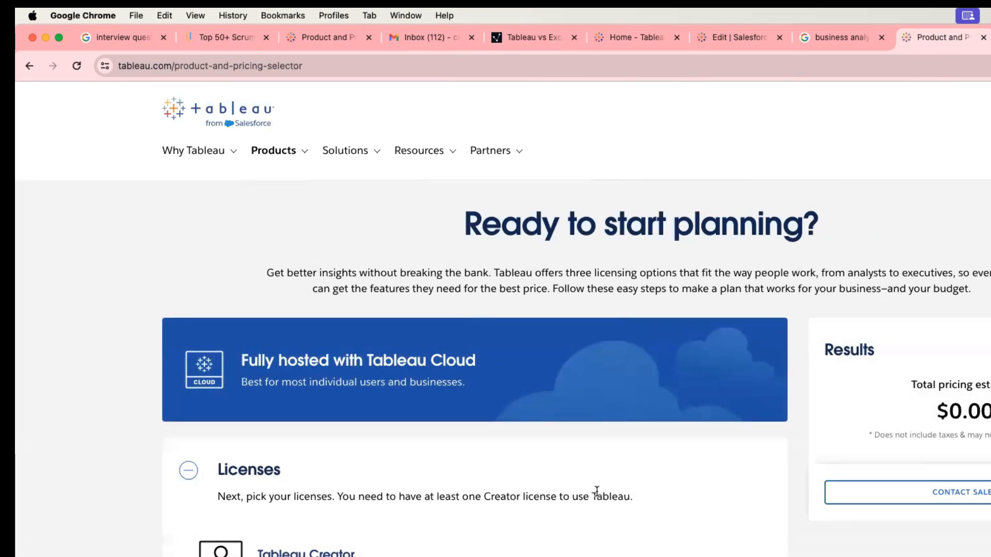
Step: Set the number of Tableau Creator licenses to 1 and review the Explorer and Viewer license options
scroll(593, 500, down, 10)
scroll(593, 503, up, 7)
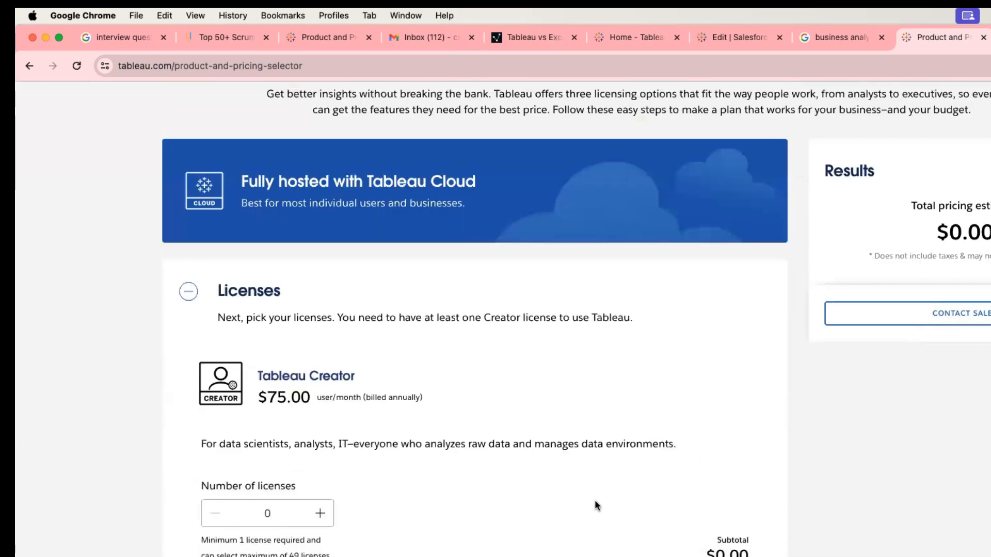
scroll(532, 513, down, 5)
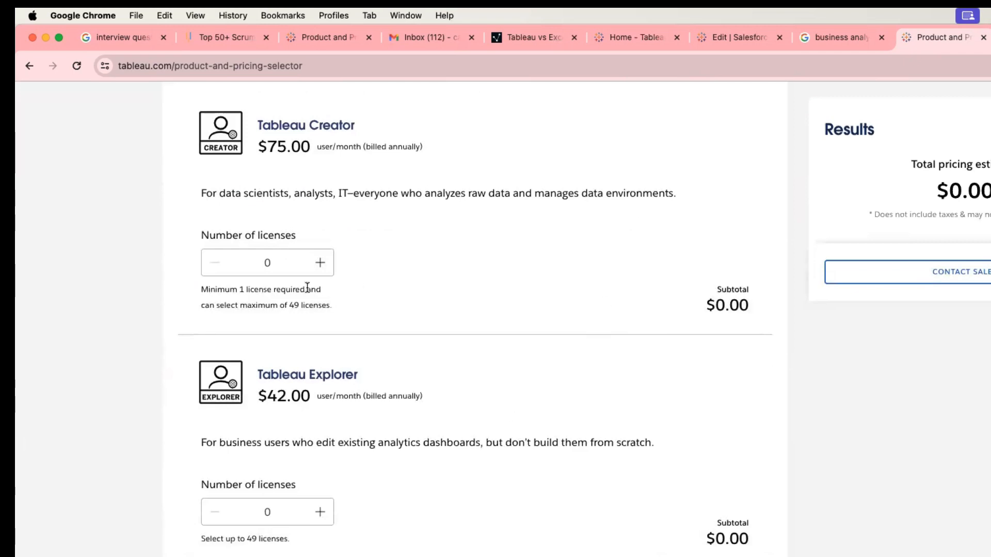
click(320, 264)
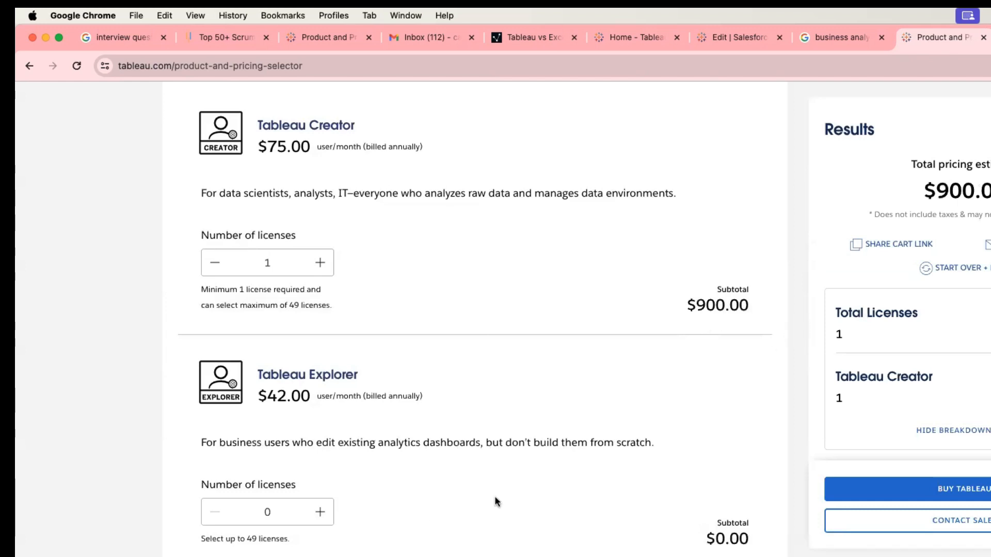
scroll(465, 498, down, 5)
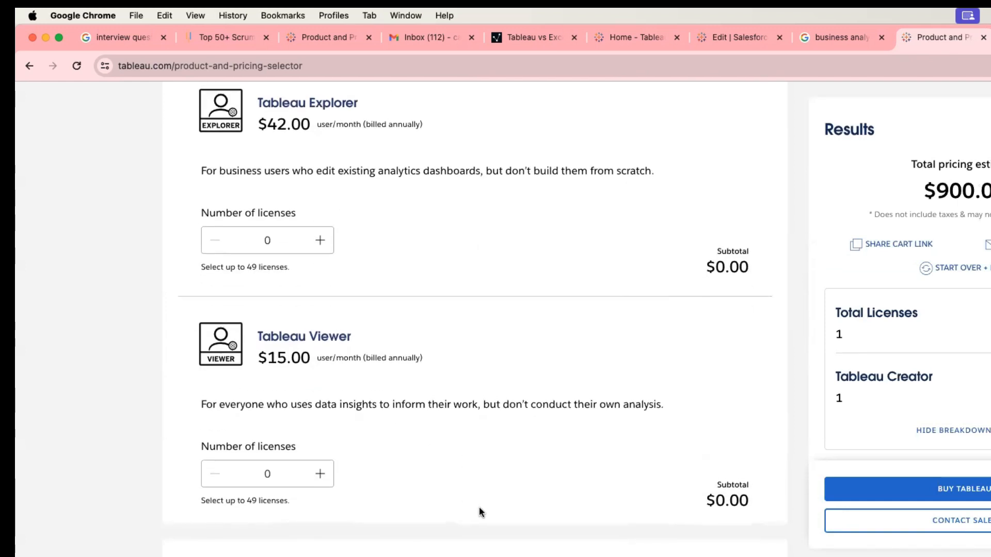
scroll(478, 507, up, 12)
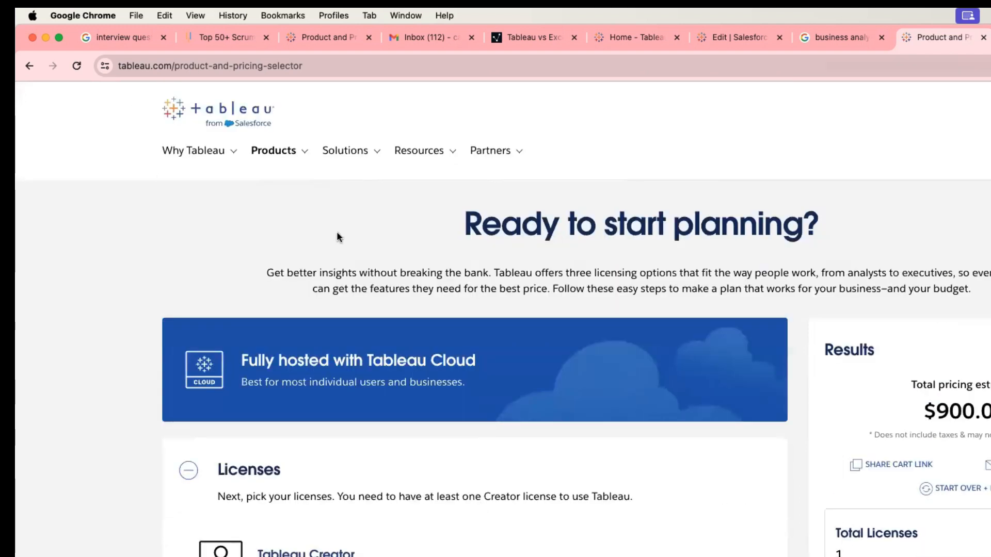
Step: Start a free Tableau trial and agree to the Main Services Agreement, Product Terms Directory and Terms of Service
mouse_move(222, 158)
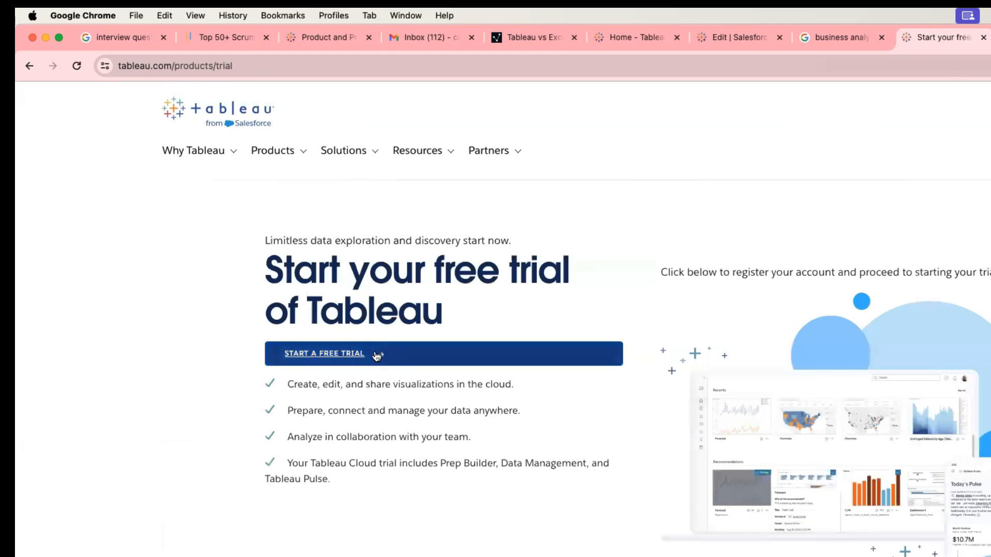
click(362, 356)
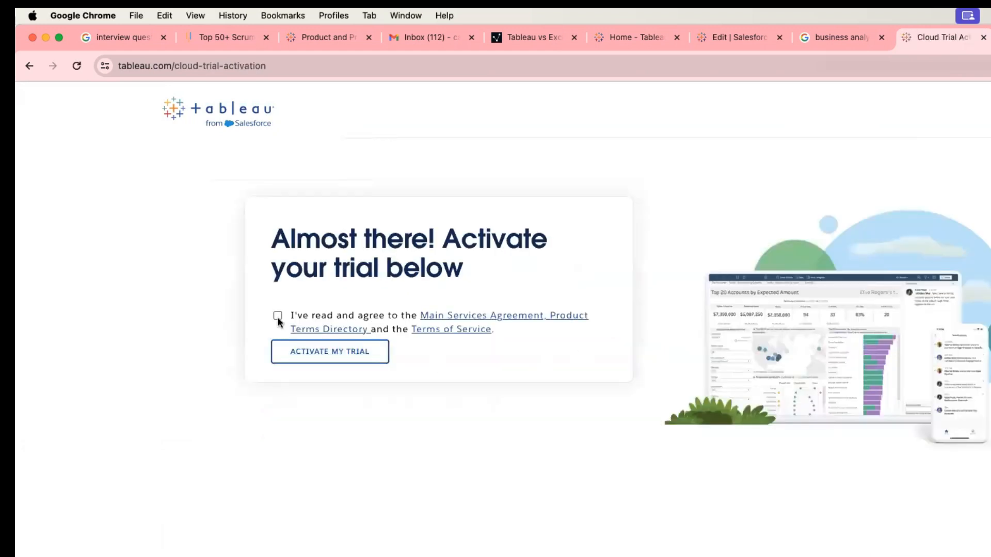
click(277, 316)
Step: Look through the authoring commands of the Weighted Sales Pipeline workbook, then return to the Tableau site's Home page
click(722, 35)
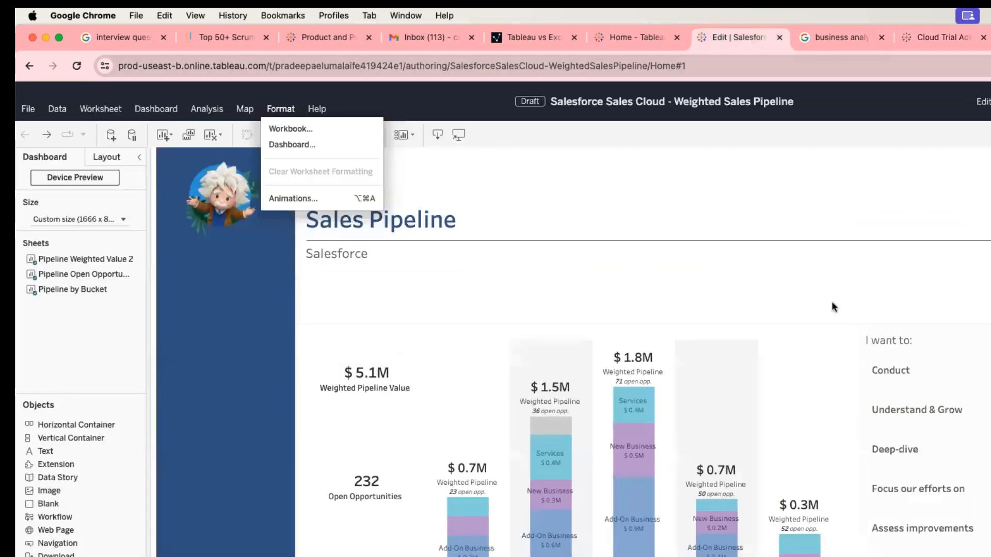
click(28, 109)
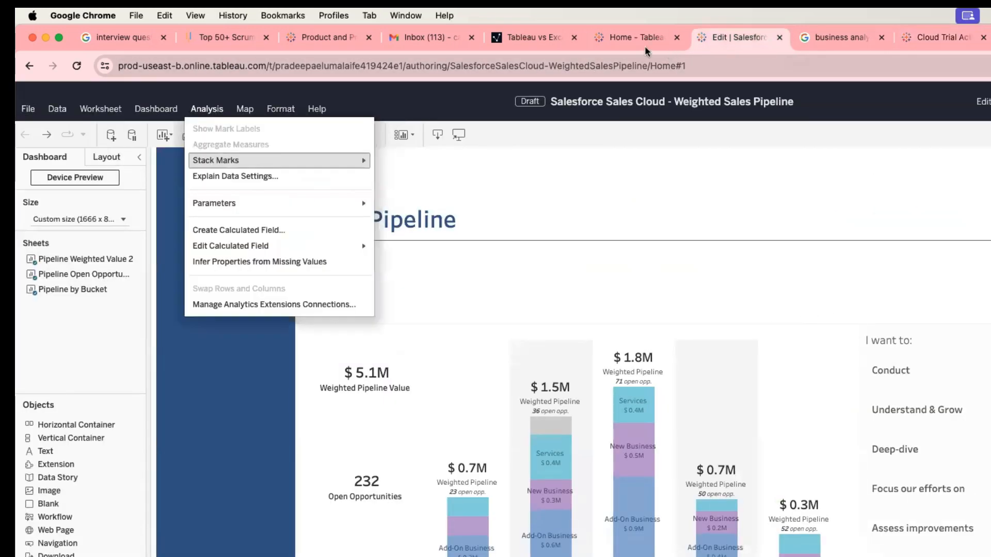
click(637, 34)
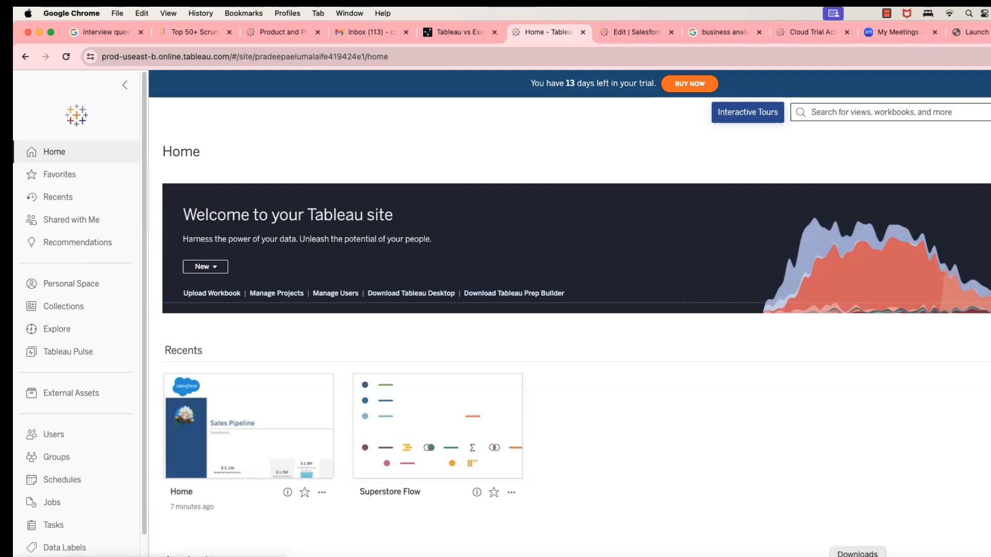
Step: Switch to Excel, show the empty grid of the blank workbook with cell A1 selected, and move its window out of the way
click(802, 556)
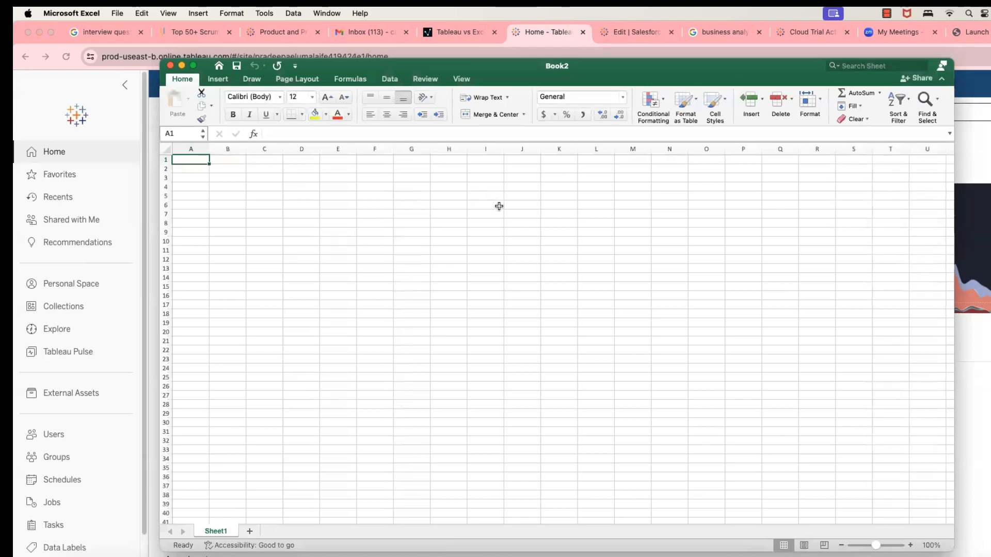
click(315, 196)
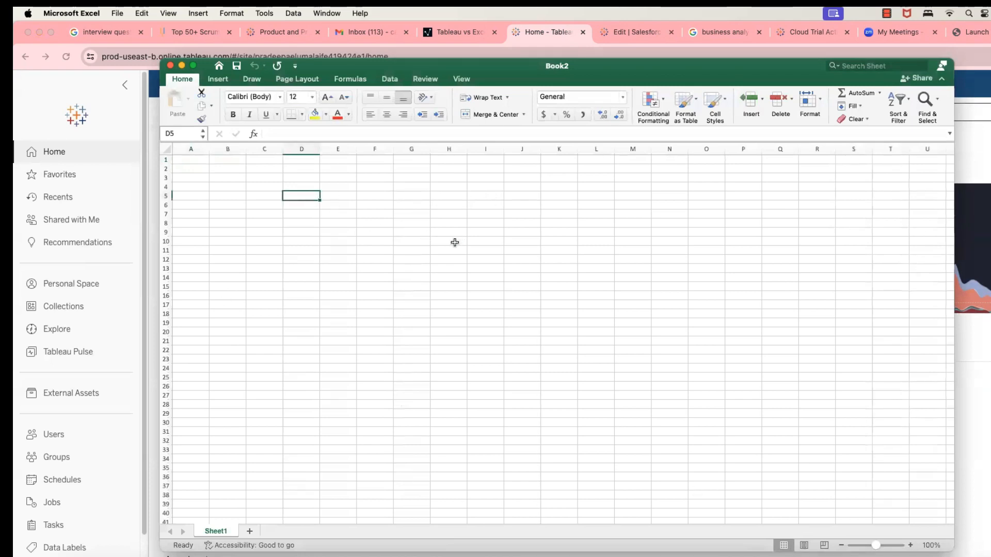
click(185, 160)
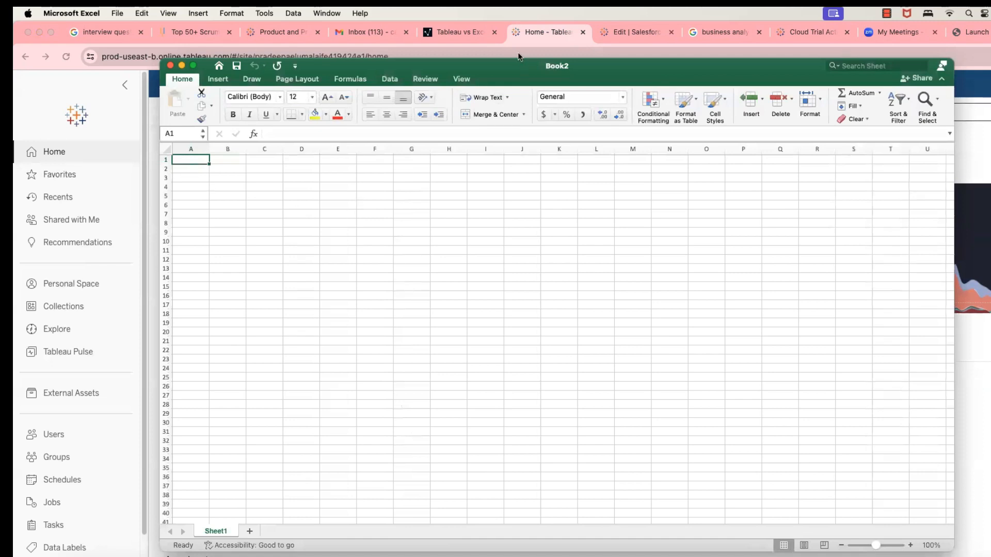
drag(511, 65, 560, 556)
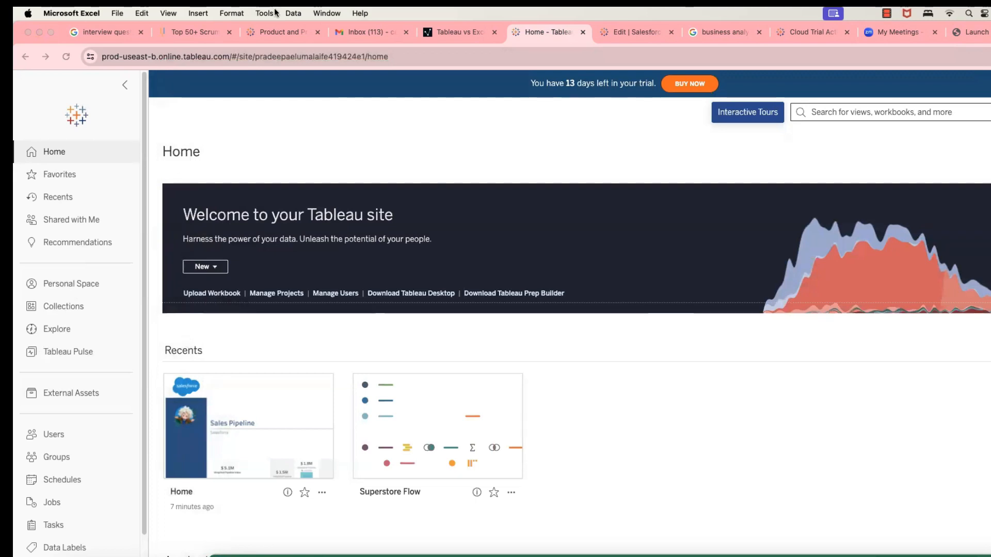
Step: Open the Salesforce accelerator on the Tableau Home page and preview the Salesforce Nonprofit Cloud - Donations dashboard
scroll(388, 342, down, 10)
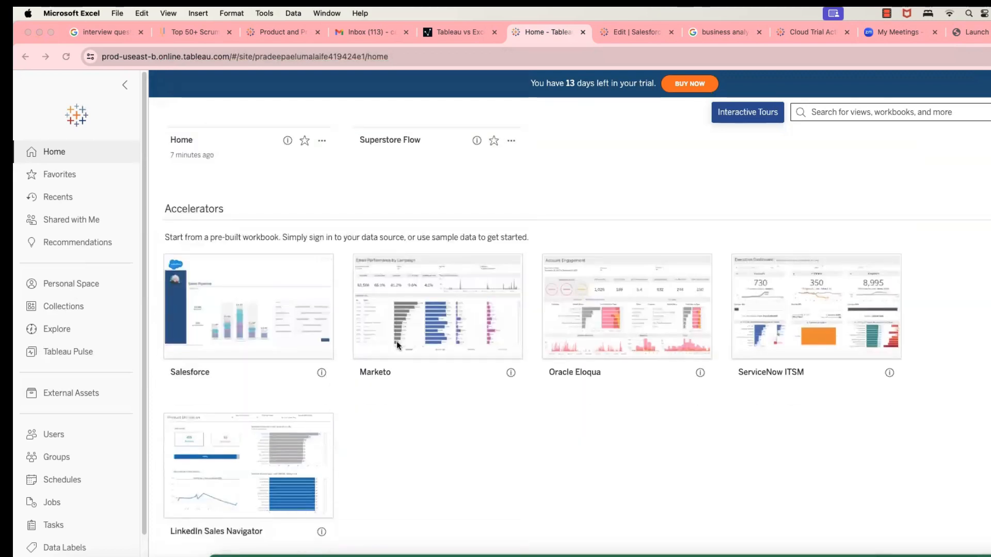
click(257, 263)
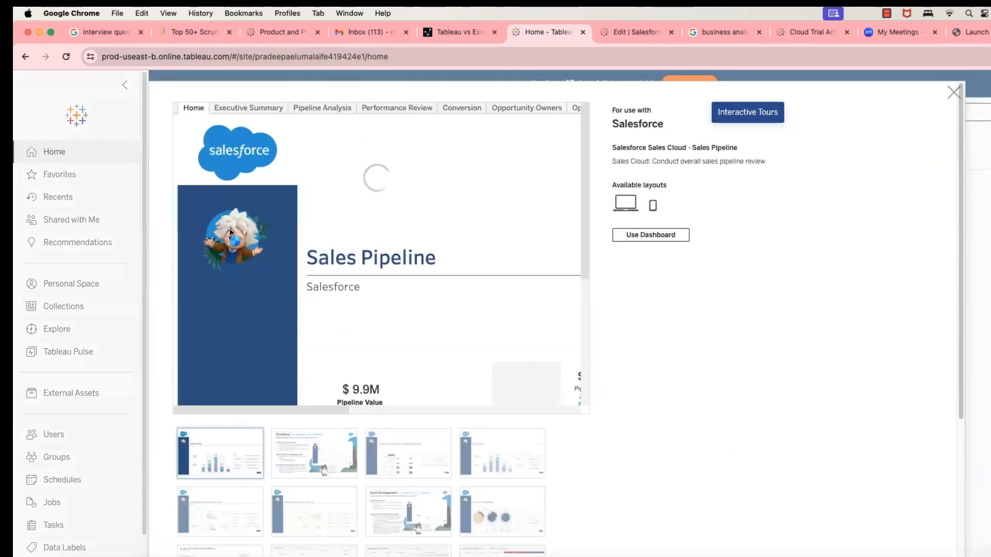
click(312, 451)
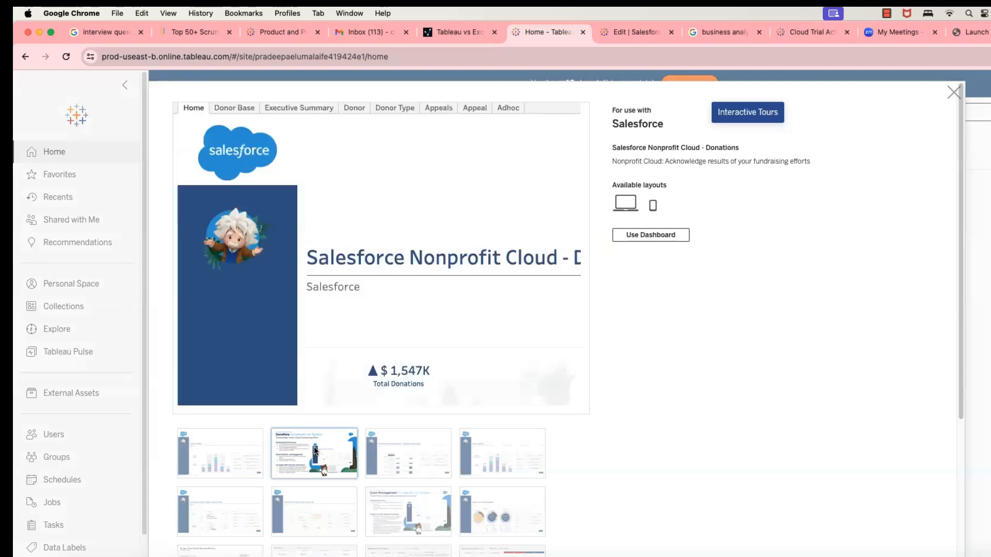
Step: Preview the Salesforce Consumer Goods Cloud - Key Account Management dashboard and examine its market share and sales charts
click(480, 503)
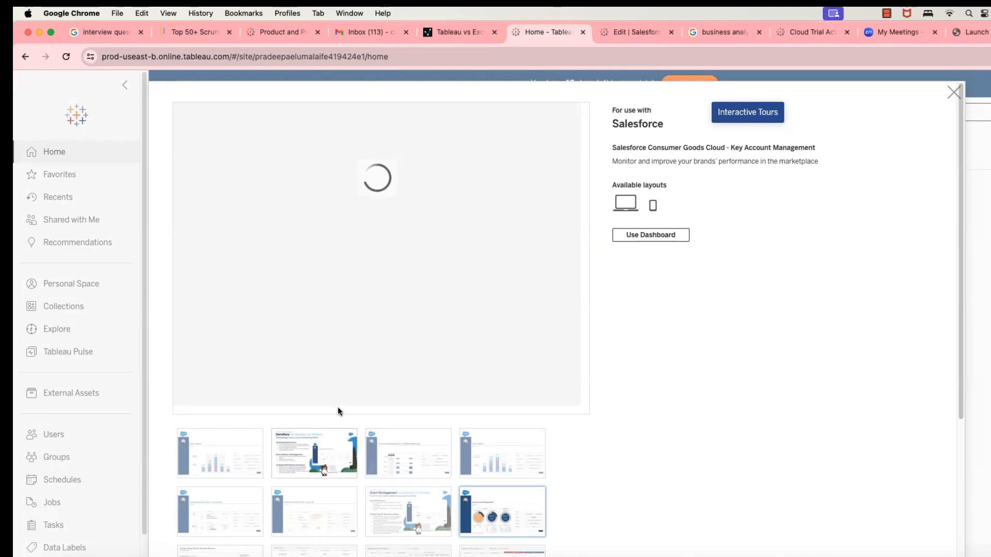
scroll(429, 293, down, 5)
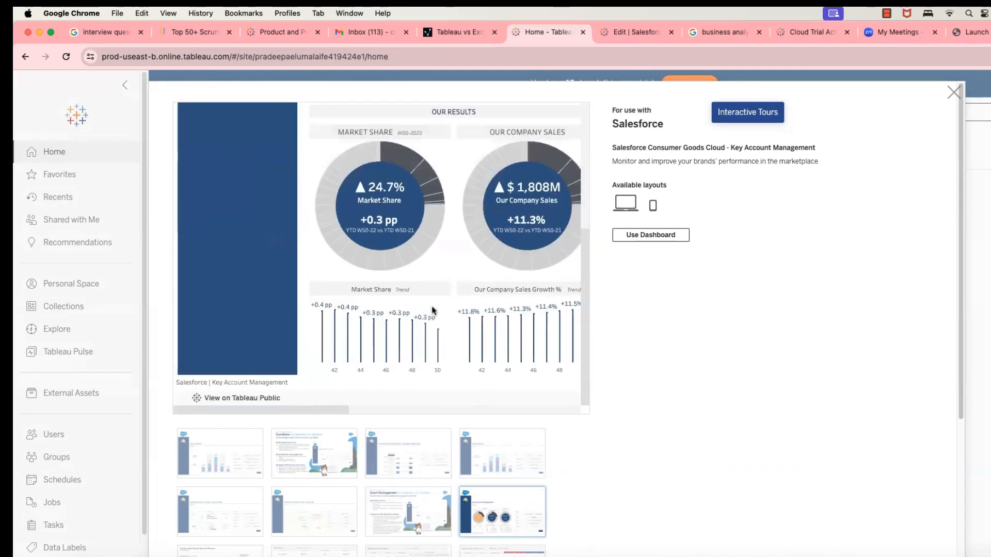
scroll(433, 310, up, 1)
scroll(432, 310, down, 1)
scroll(431, 306, up, 5)
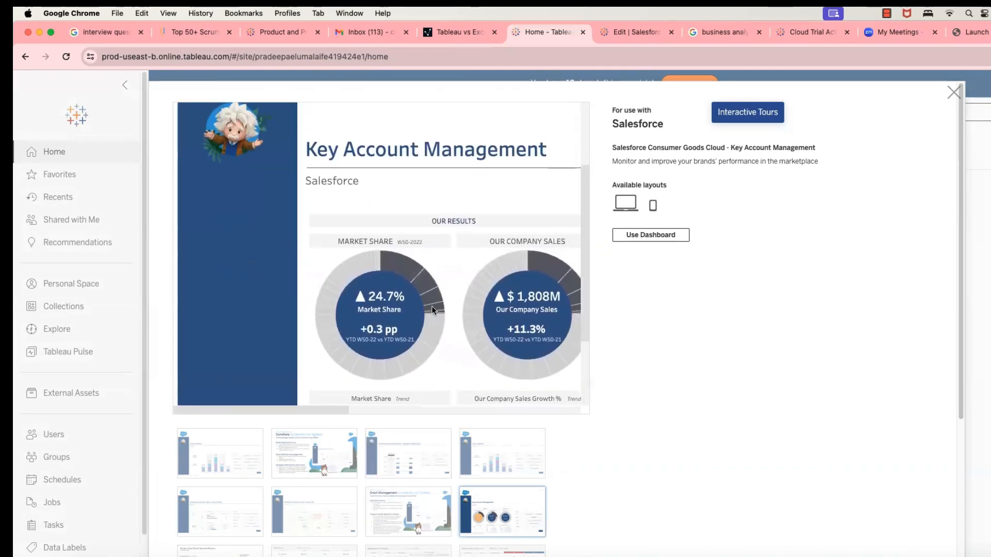
Step: Switch to the blank Excel workbook and enter the headers Items, Sale Price and Cost in cells A1 to C1
click(672, 556)
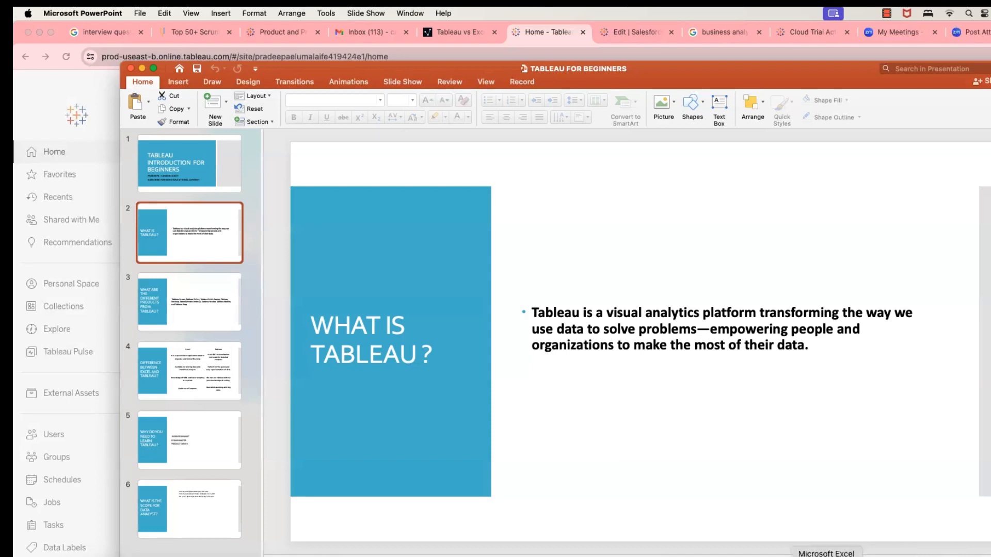
click(827, 556)
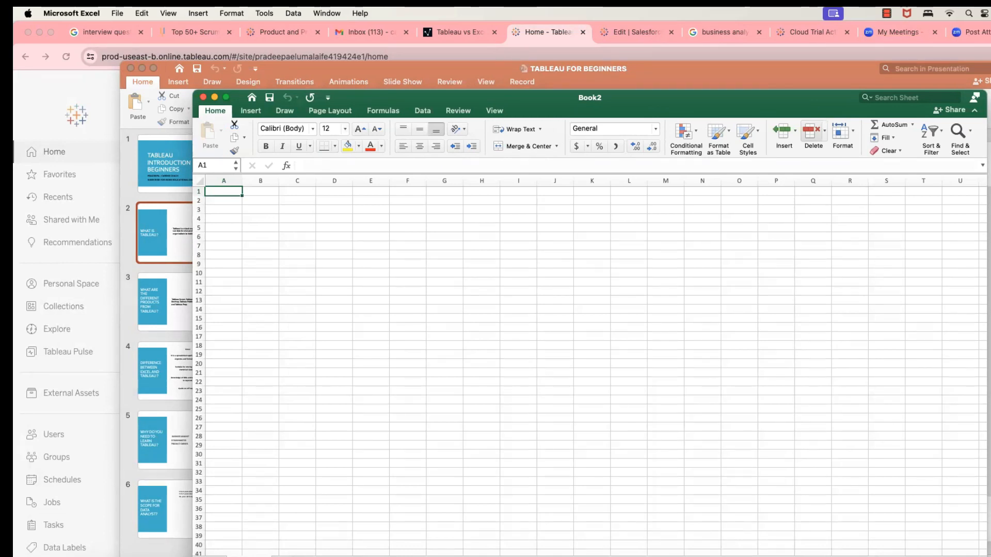
text(I)
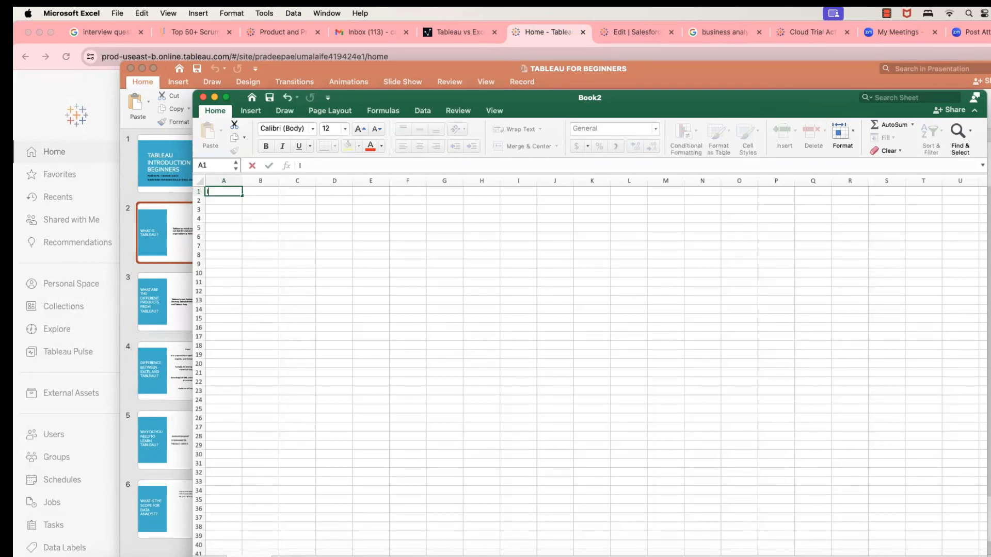
text(tems)
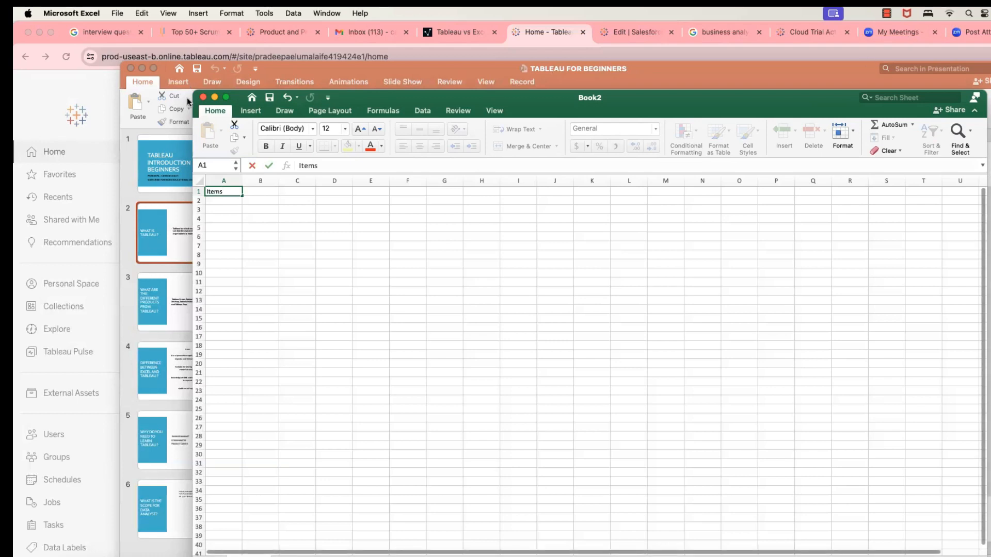
click(253, 194)
text(S)
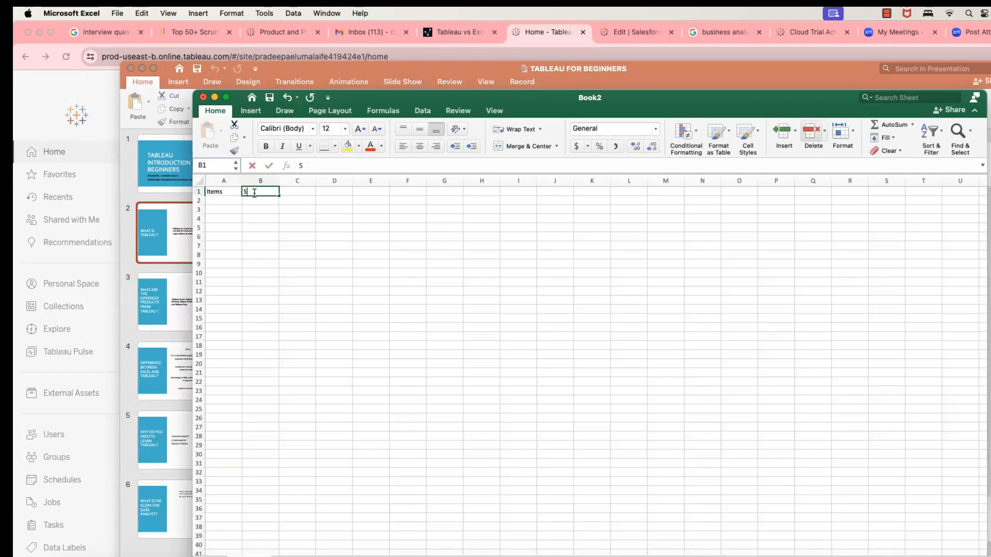
text(ale Price)
click(303, 193)
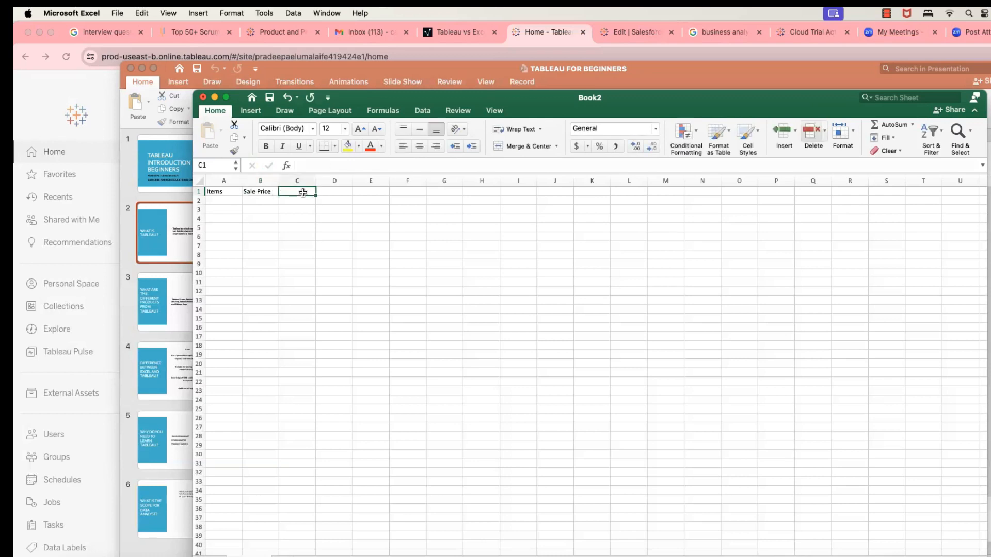
text(Cost)
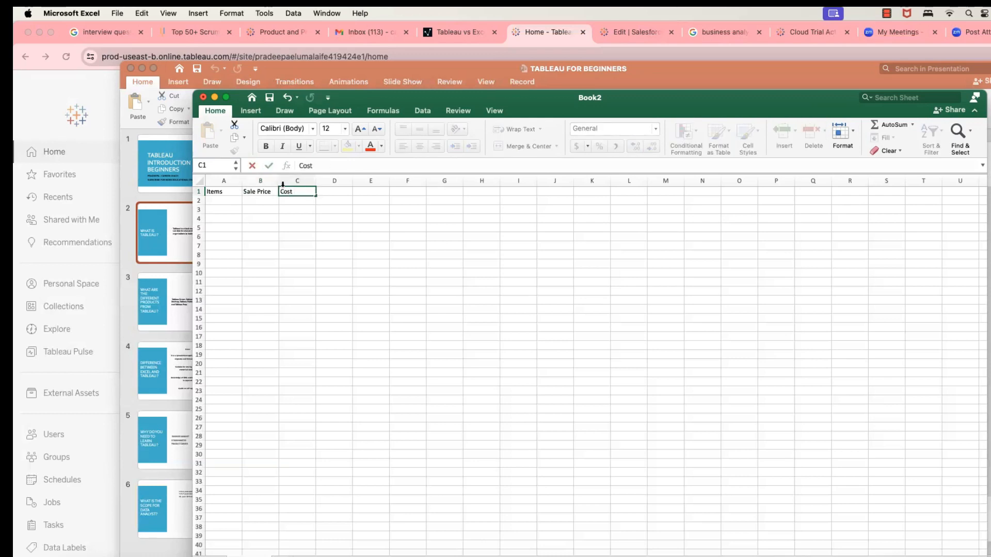
Step: Fill the Items column with the numbers 1, 2, 3, 4 and 5 in cells A2 to A6
click(222, 202)
text(1)
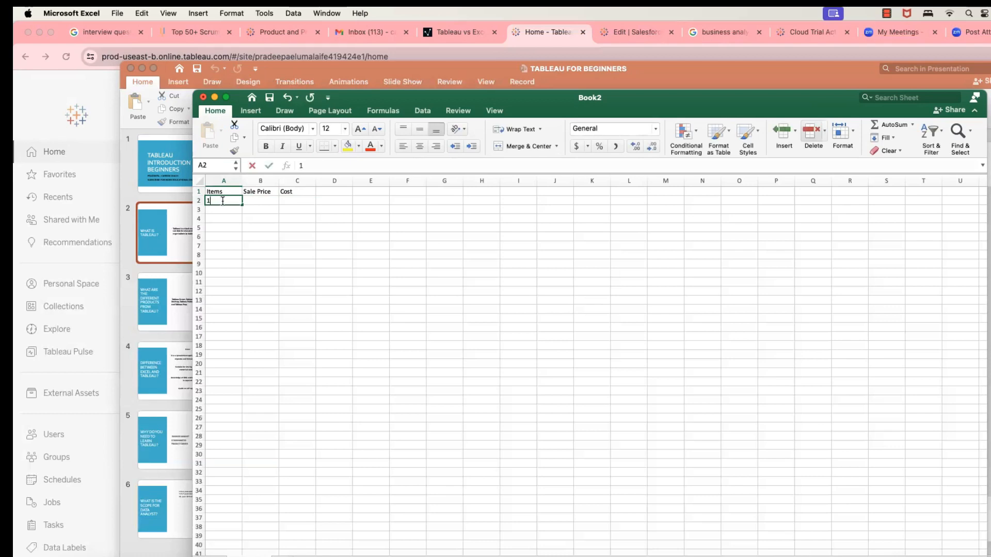
key(Return)
text(2)
key(Return)
text(3)
key(Return)
text(4)
key(Return)
text(5)
key(Return)
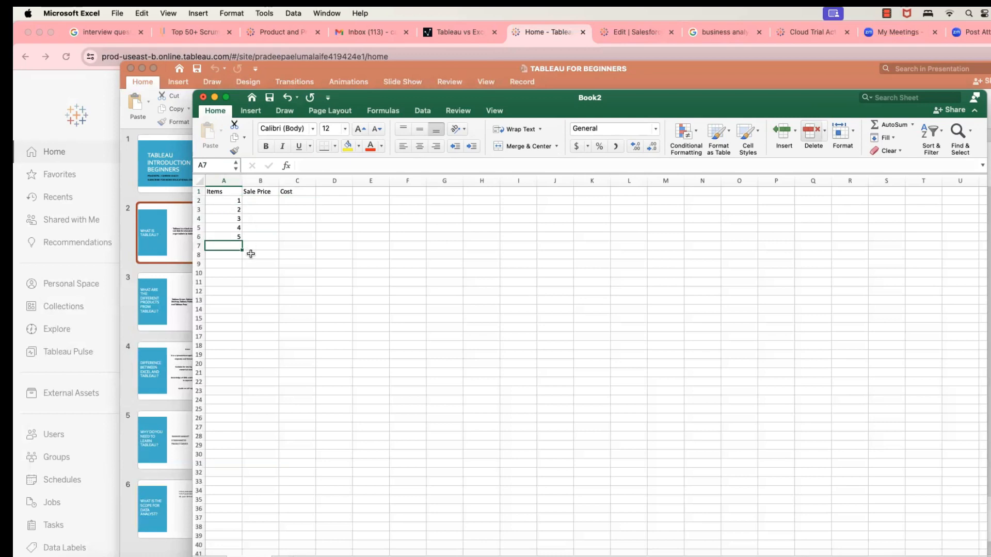
Step: Enter the sale prices 10, 20, 30, 40 and 50 in cells B2 to B6
click(259, 201)
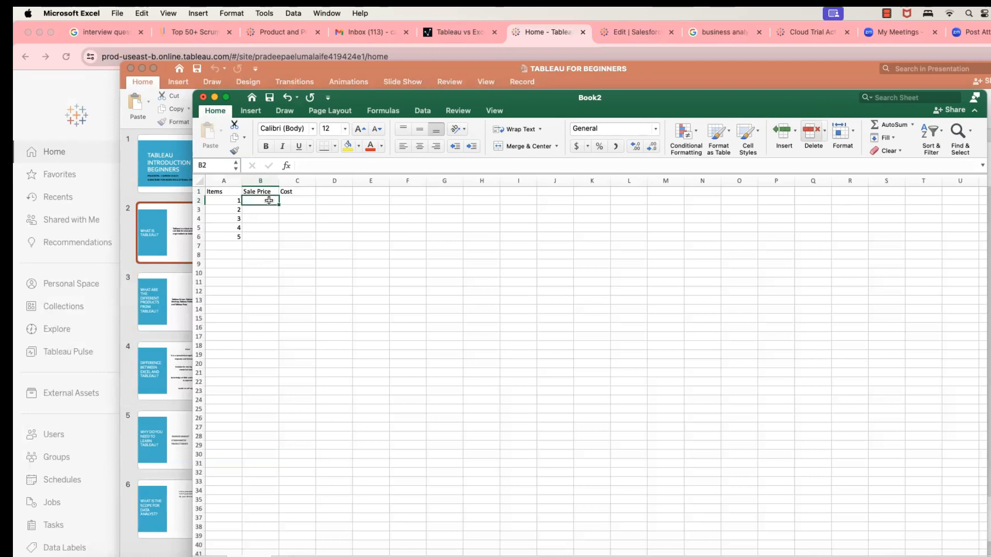
text(10)
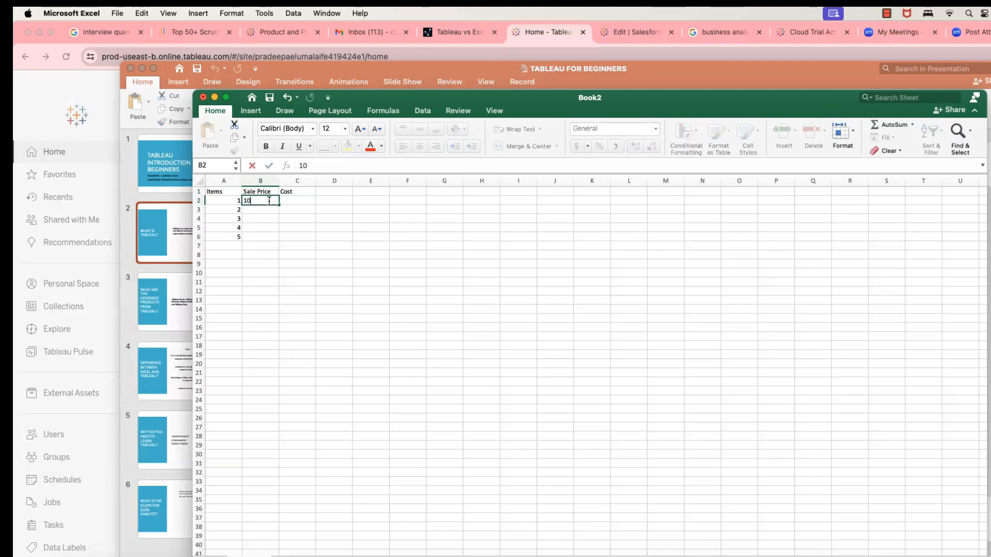
key(Return)
text(20)
key(Return)
text(30)
key(Return)
text(40)
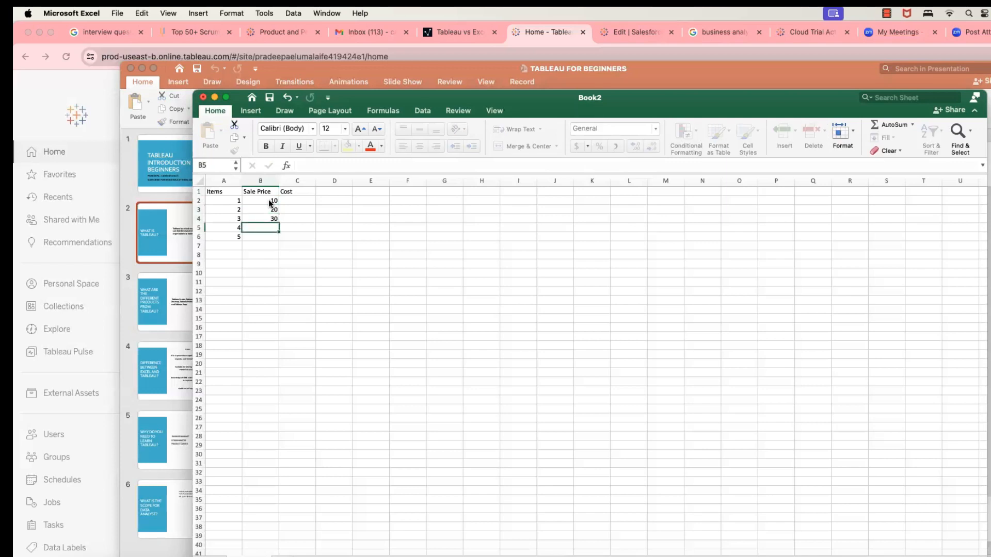
key(Return)
text(50)
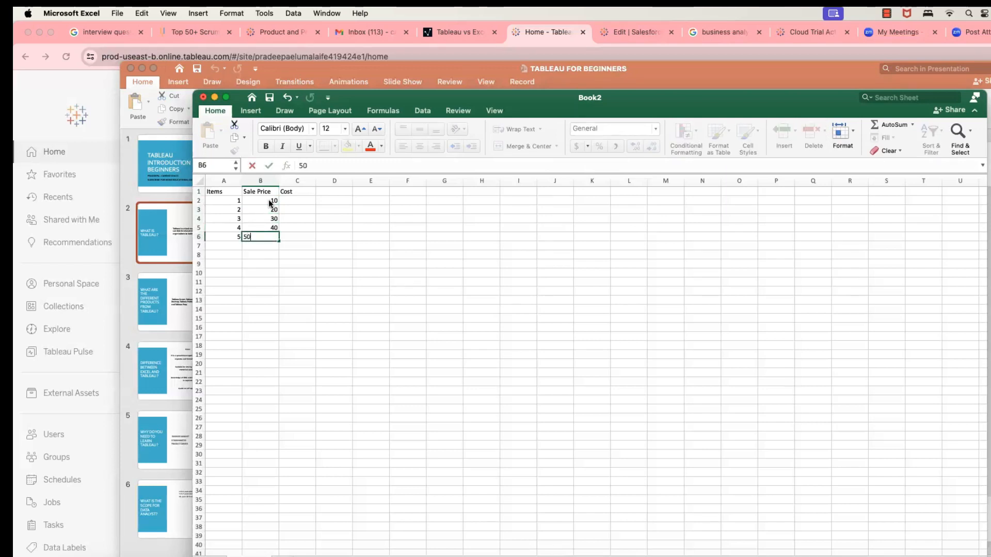
key(Return)
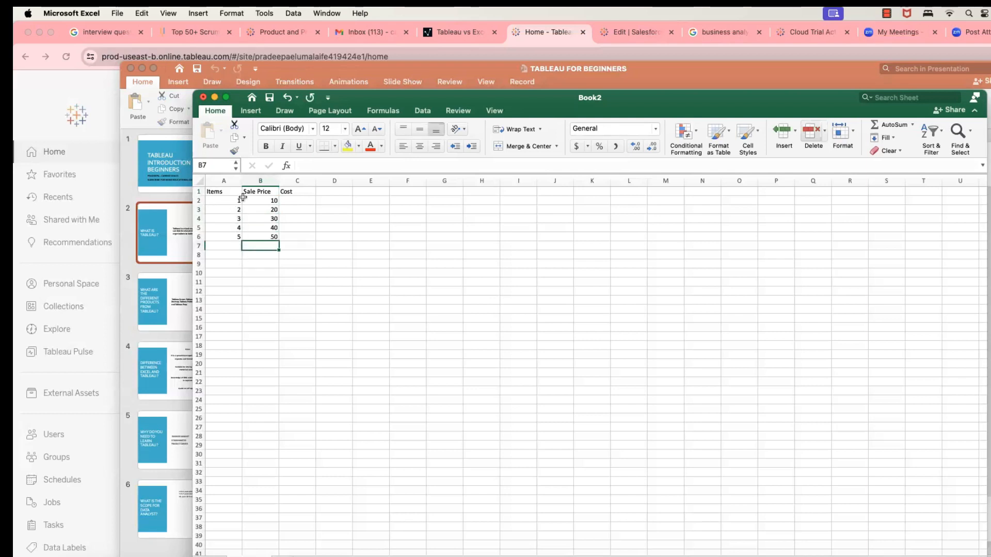
Step: Enter the costs 5, 10, 15, 20 and 25 in cells C2 to C6
click(296, 199)
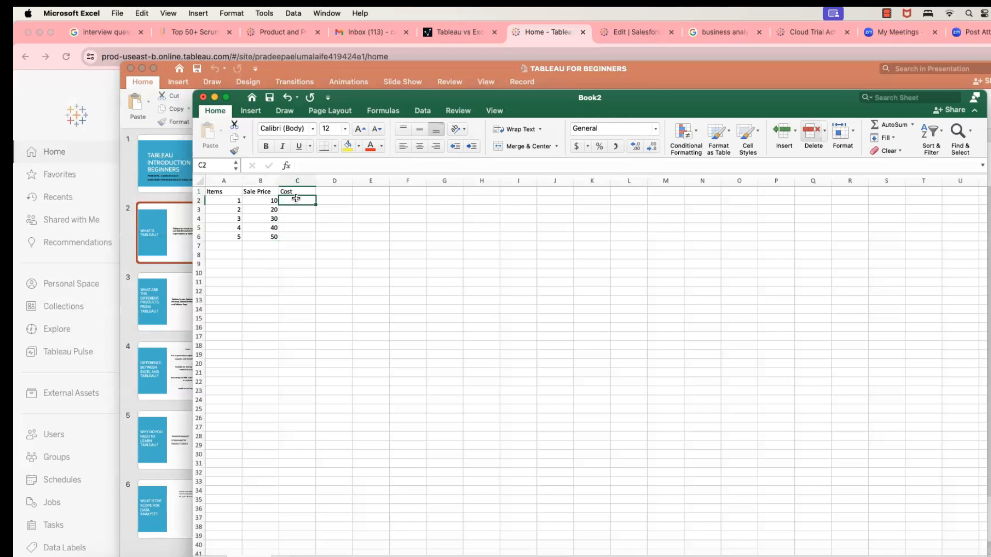
text(5)
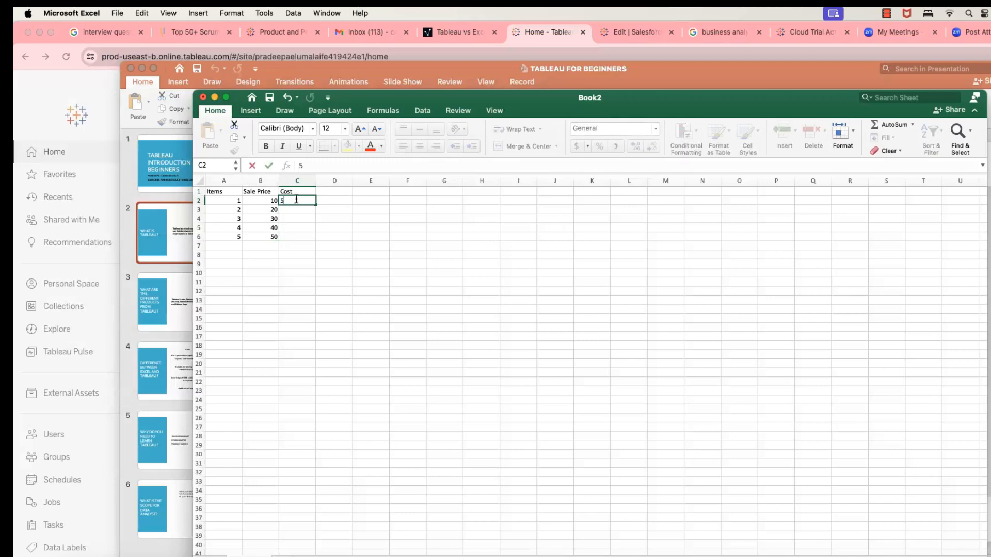
click(295, 212)
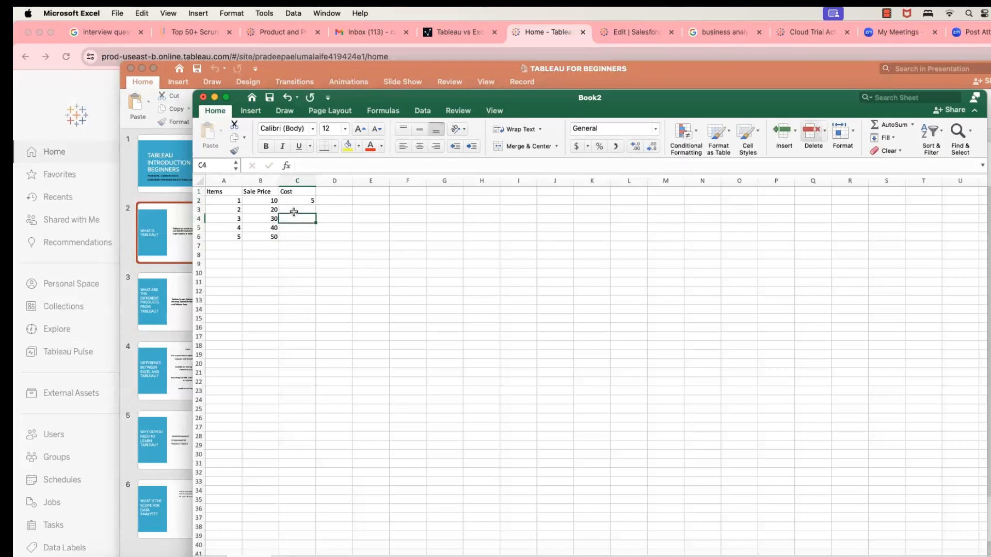
text(10)
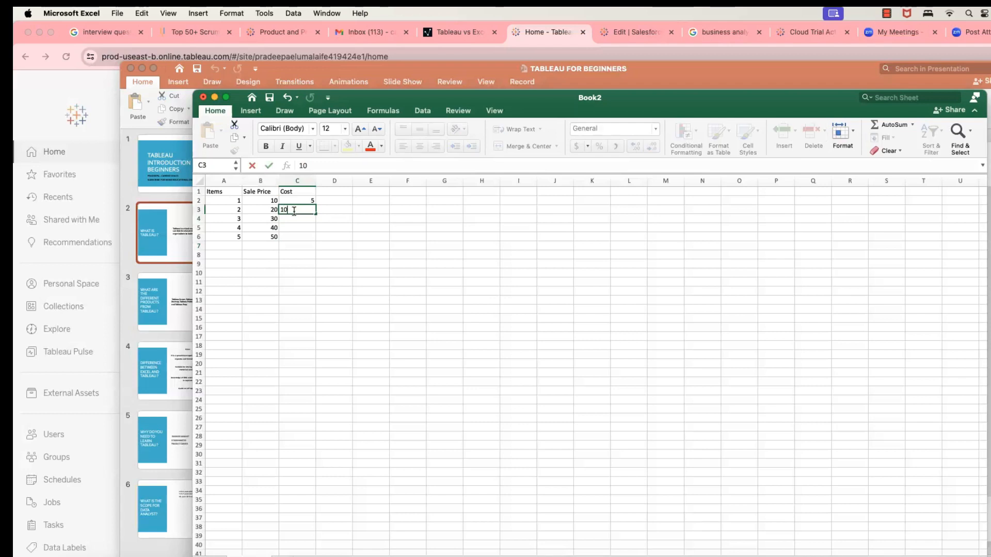
click(296, 216)
text(15)
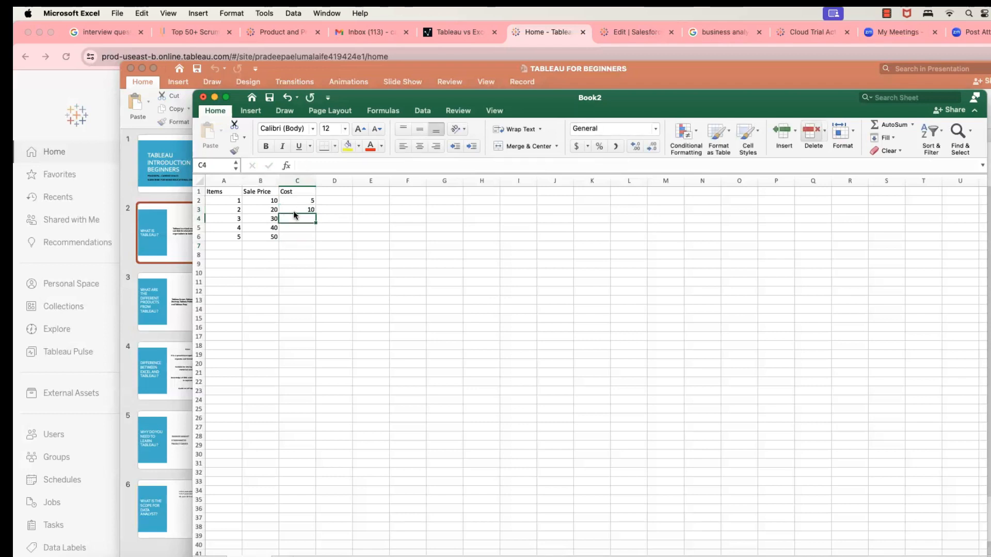
key(Return)
text(20)
key(Return)
text(25)
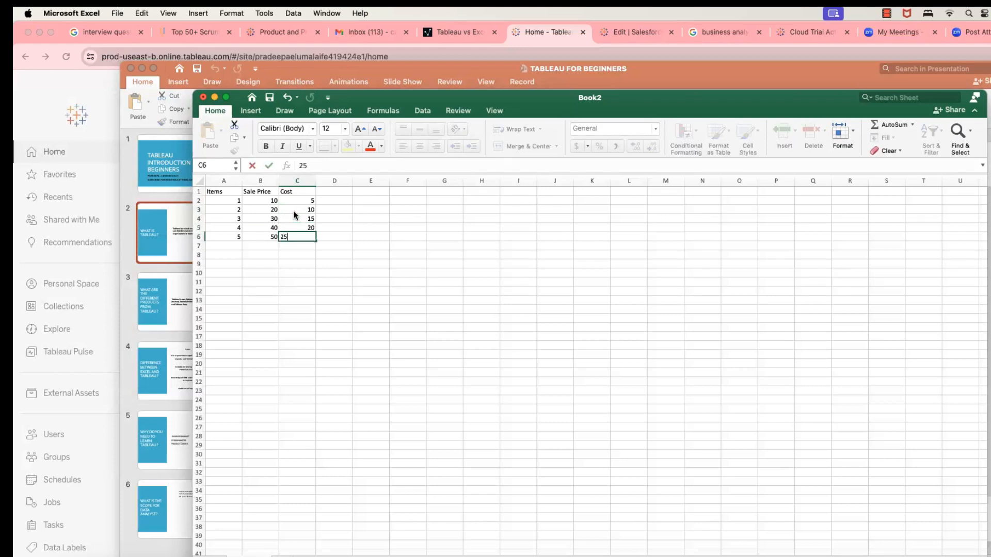
click(305, 315)
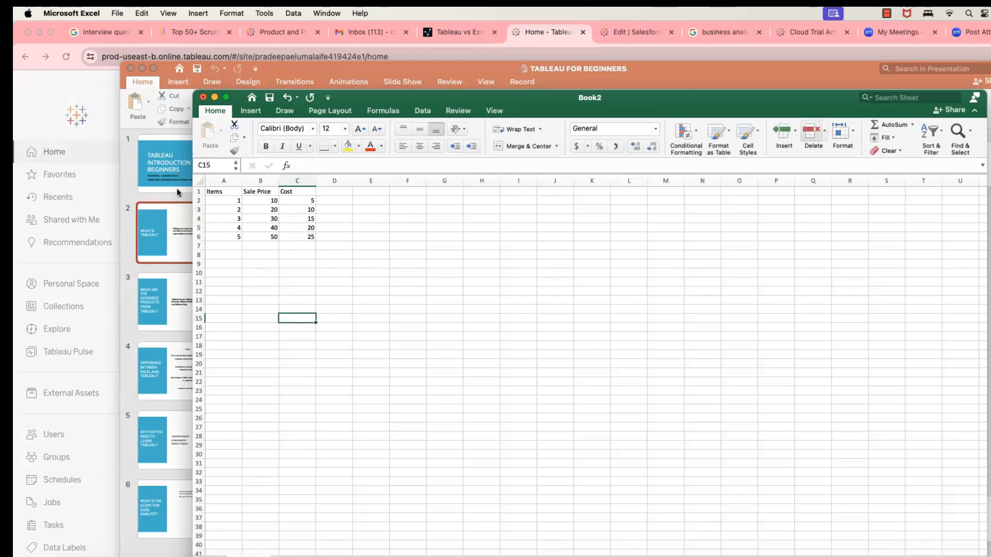
Step: Insert a 2-D pie chart from the table in A1:C6 and enlarge it by its lower corner
click(221, 192)
drag(221, 192, 292, 236)
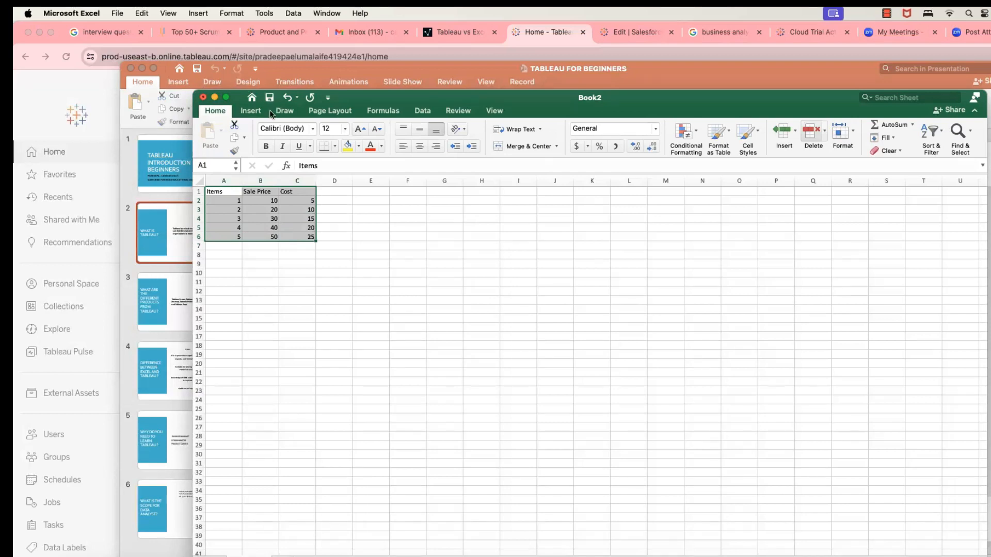
click(251, 111)
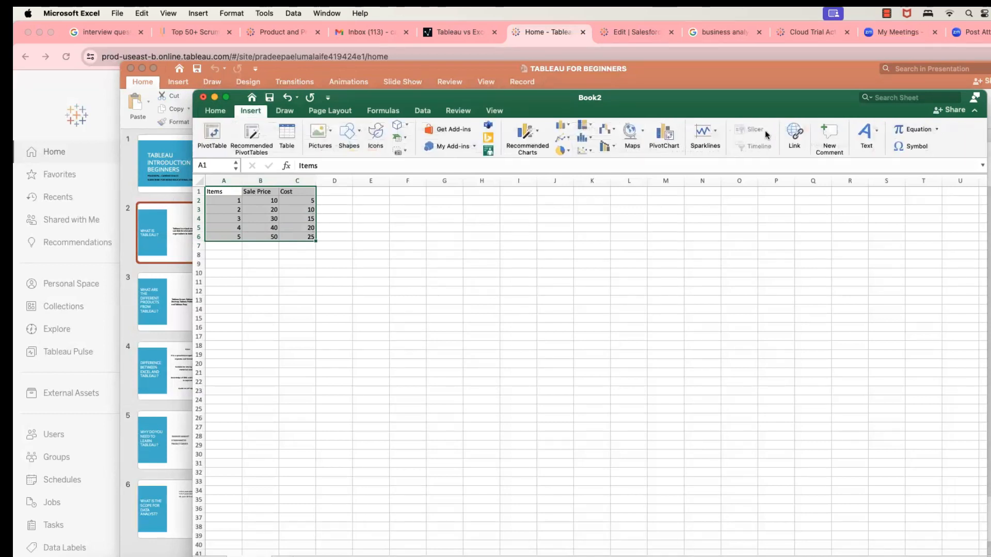
click(565, 151)
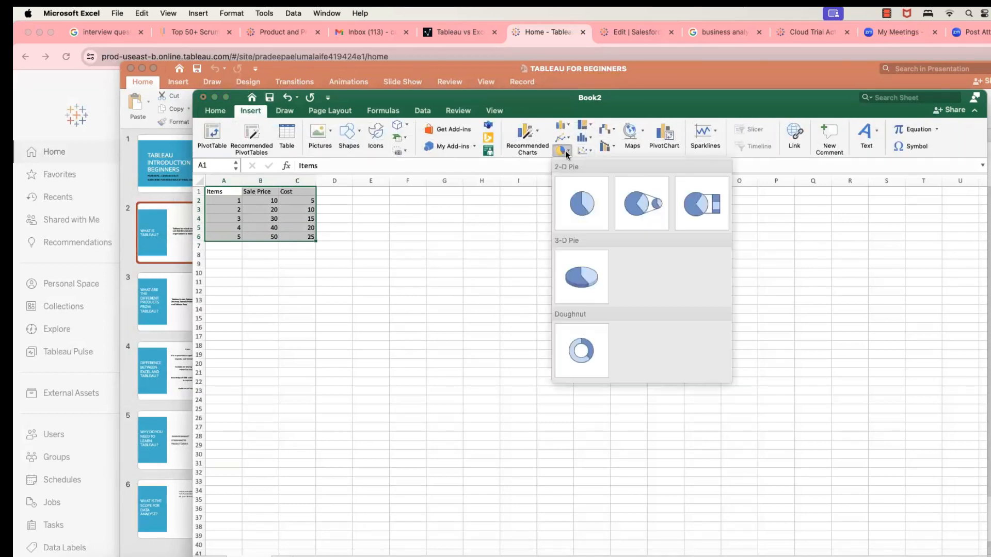
click(582, 203)
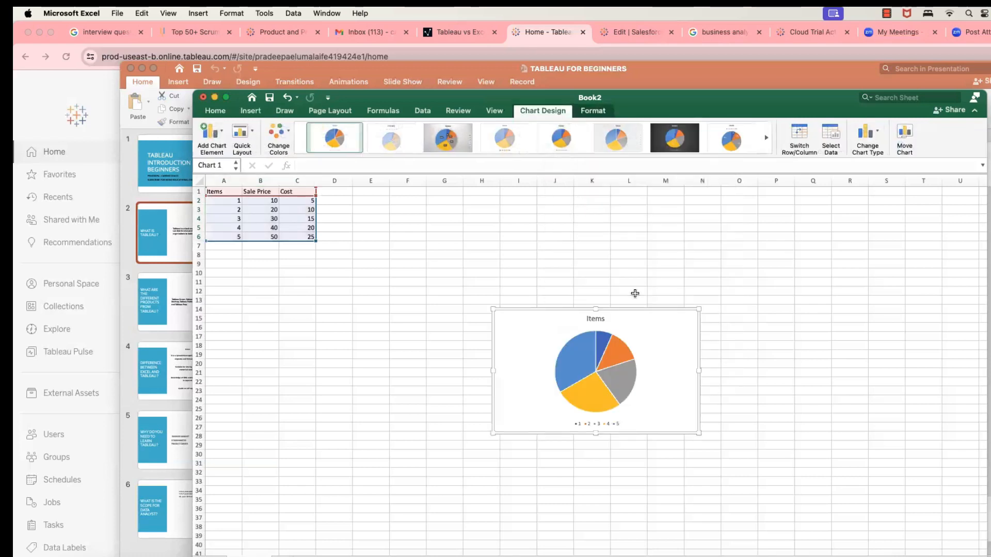
drag(698, 434, 736, 477)
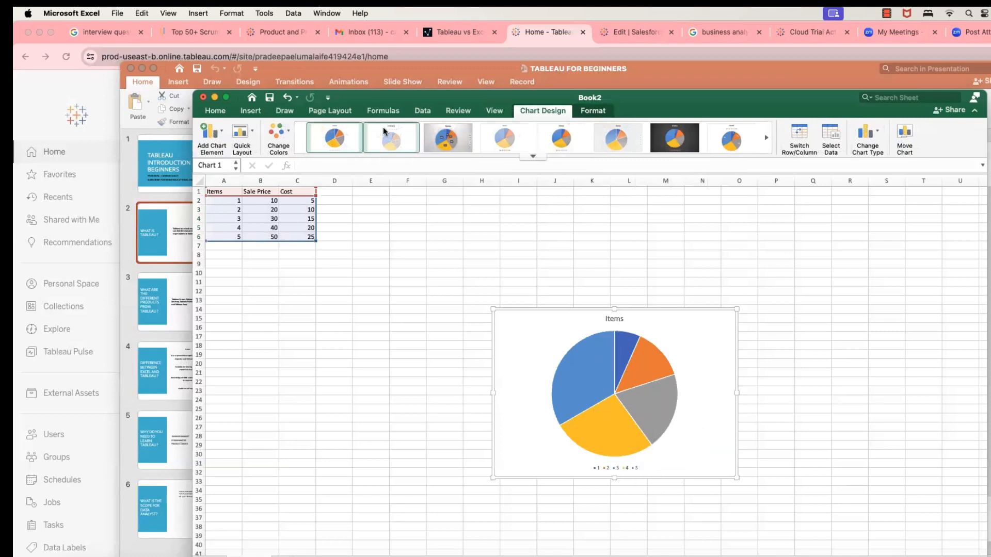
Step: Change the pie chart to a treemap and enlarge the chart upward to about row 7
click(258, 113)
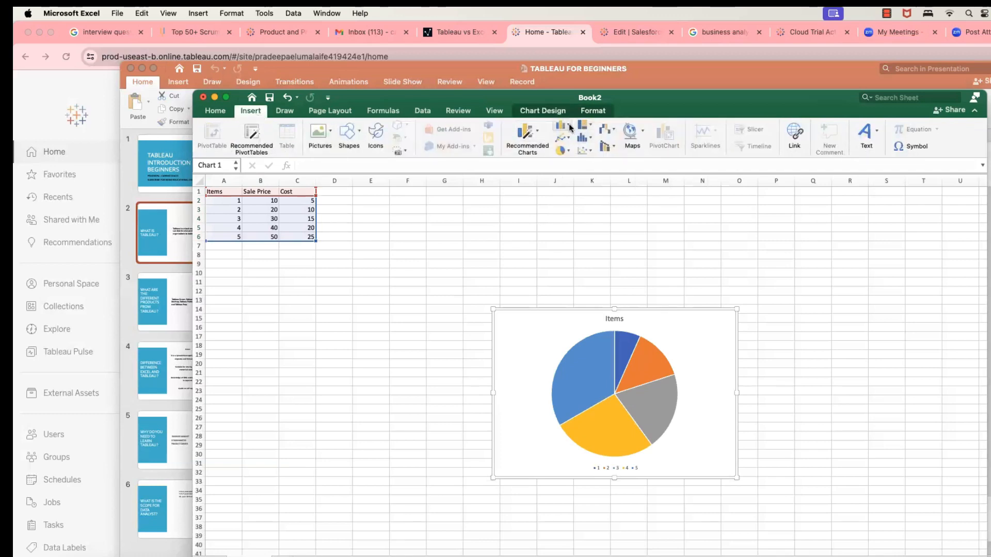
click(590, 123)
click(603, 180)
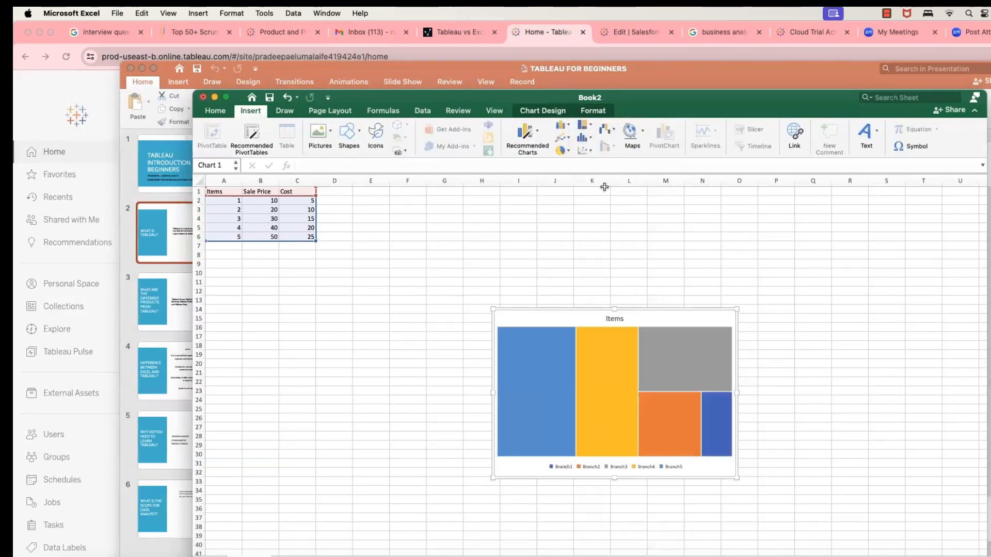
drag(737, 308, 809, 236)
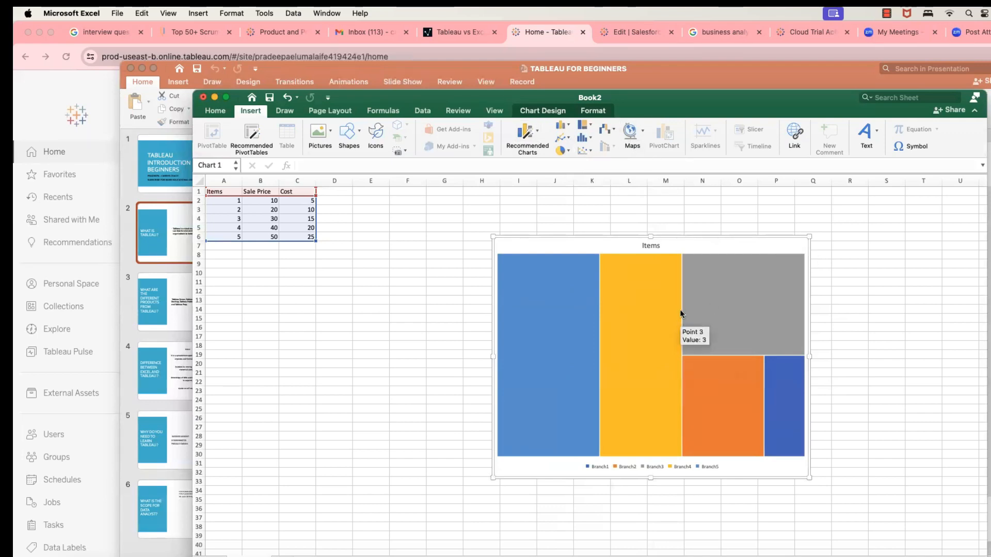
Step: Change the treemap to a histogram and deselect the chart
click(586, 139)
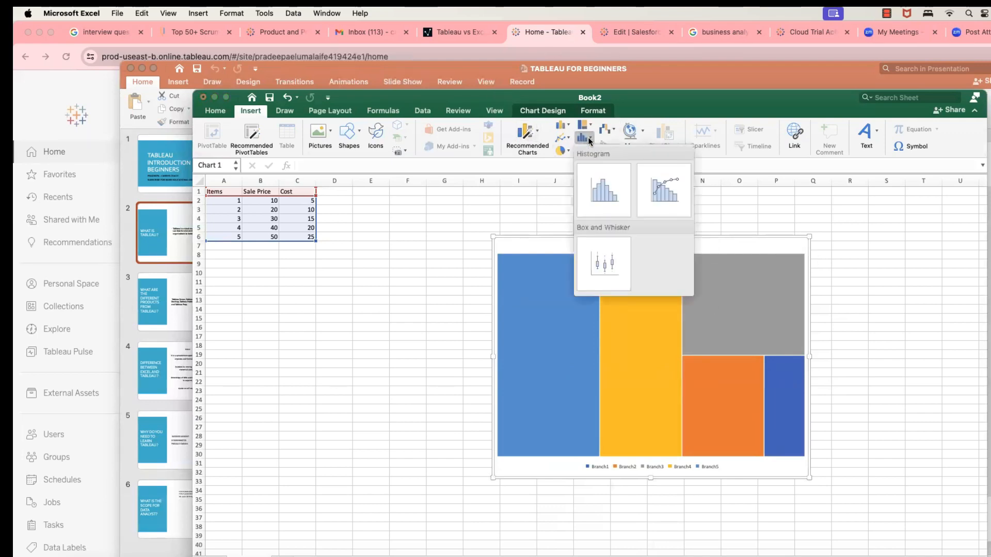
click(598, 192)
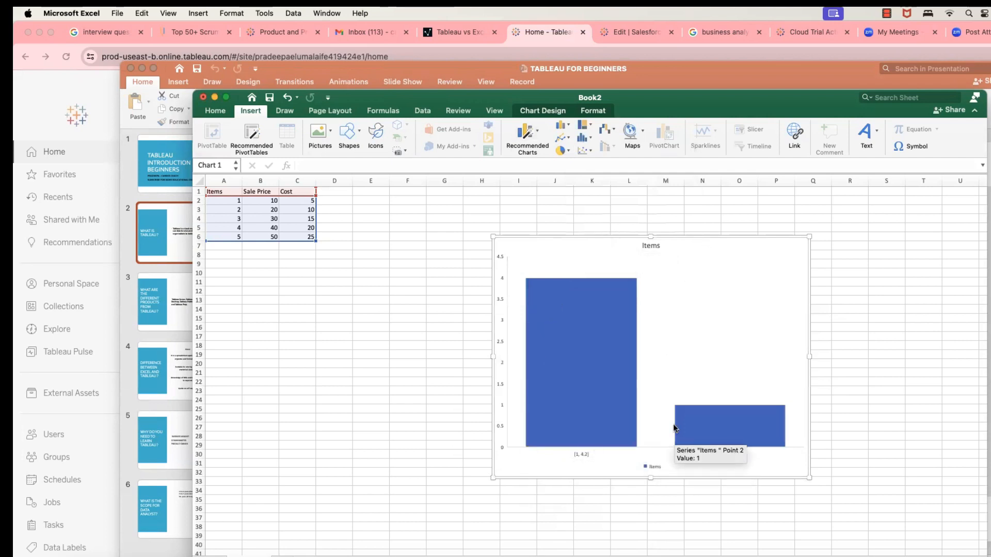
click(416, 413)
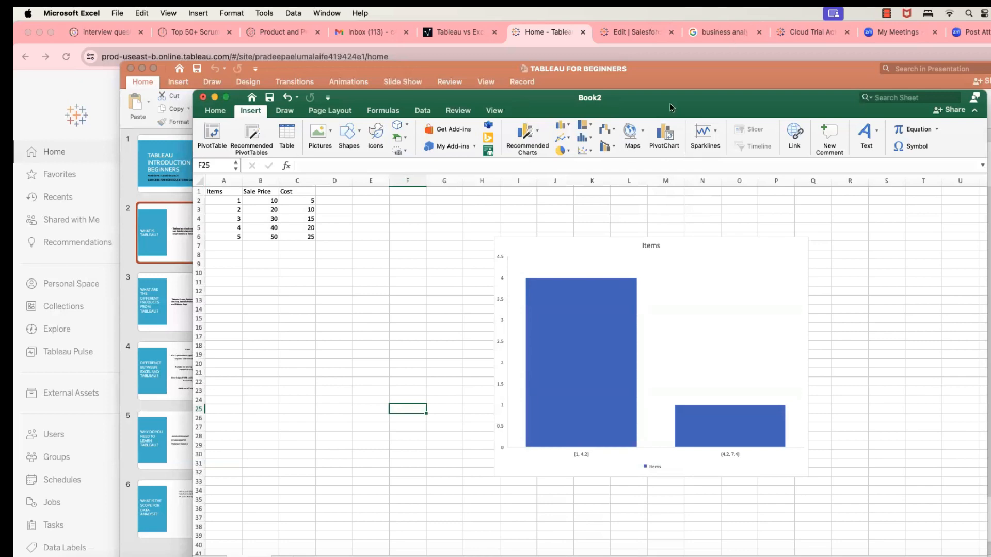
Step: Move the Excel window up, show the PowerPoint slide on the difference between Excel and Tableau, and return to the Excel workbook
drag(667, 96, 647, 47)
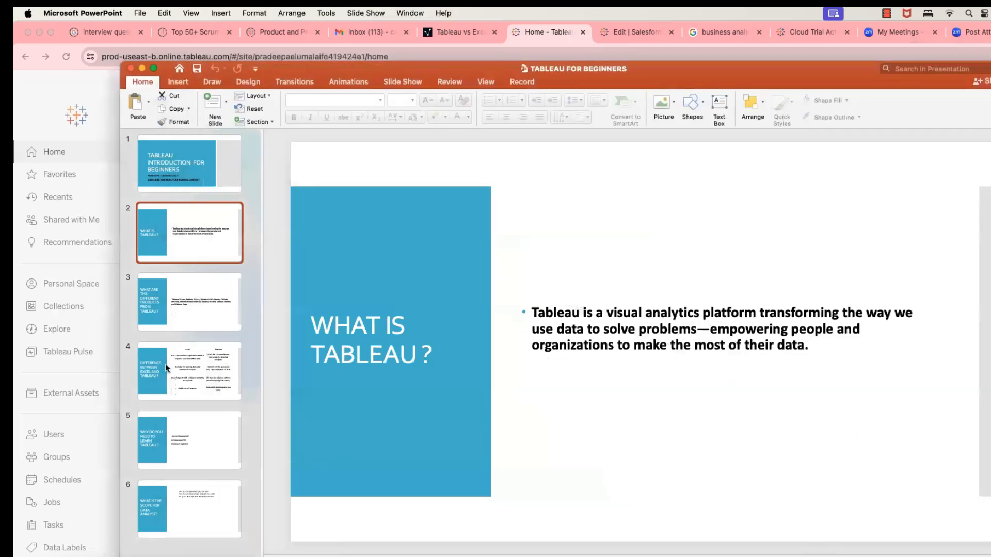
click(171, 367)
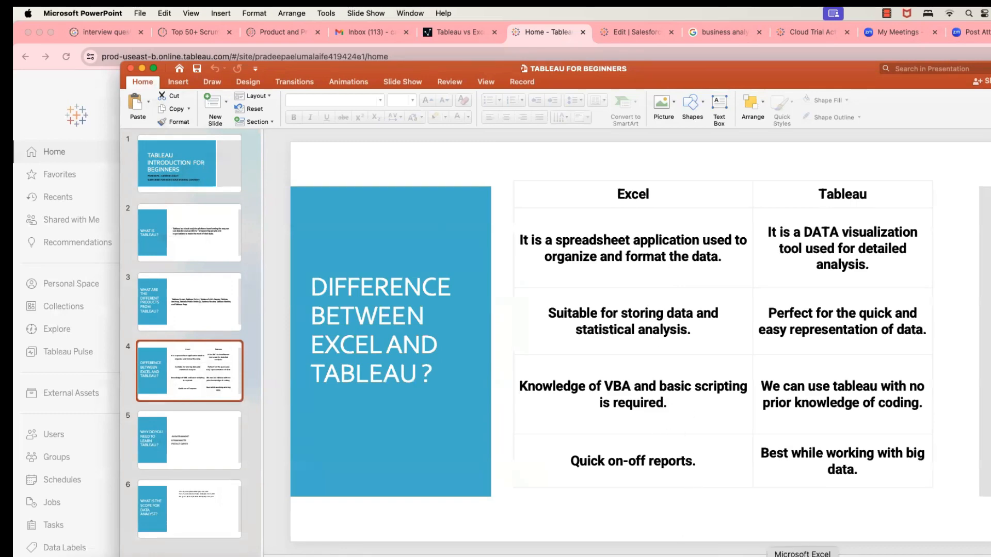
click(805, 551)
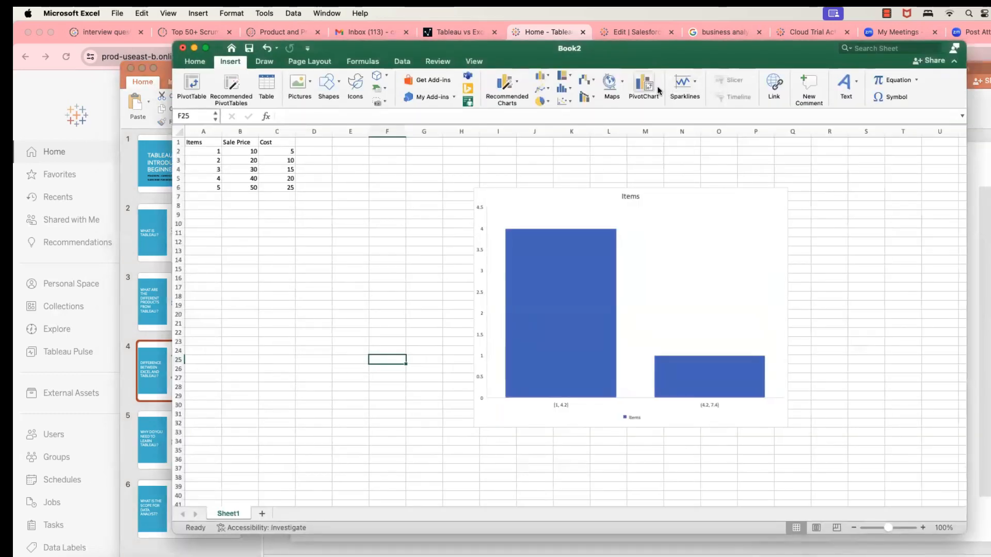
Step: Show the PivotChart creation options without creating one, and minimize the Excel workbook to reveal the Excel and Tableau comparison slide
click(645, 85)
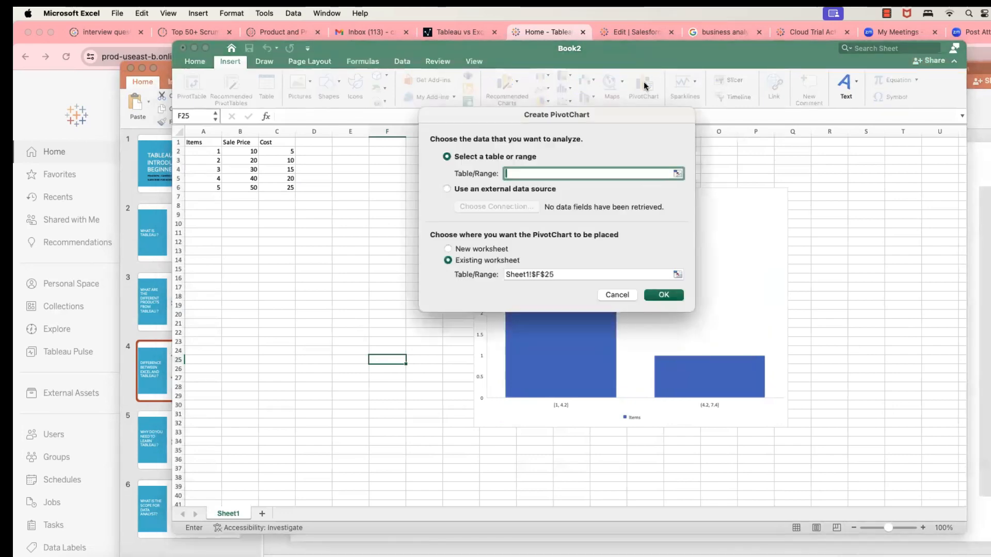
click(619, 294)
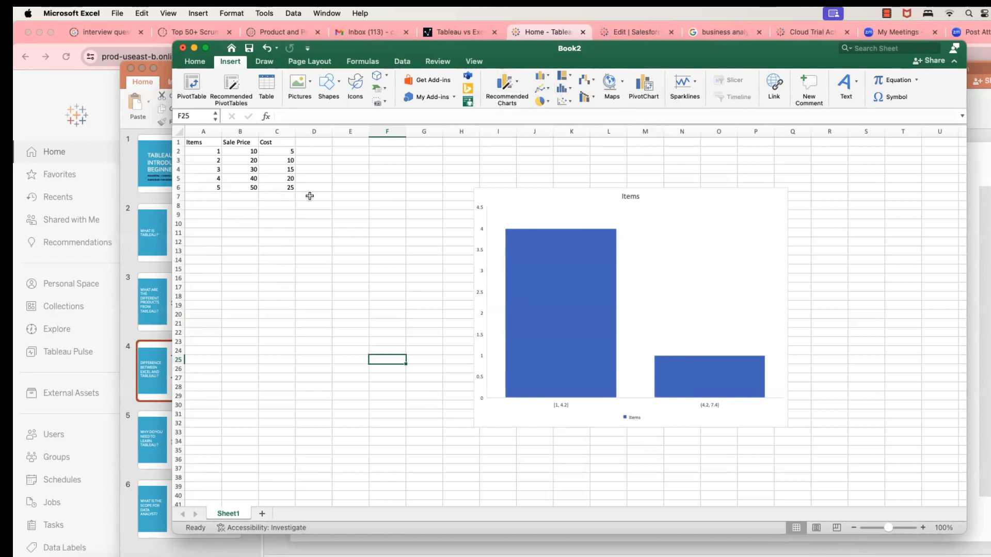
click(194, 47)
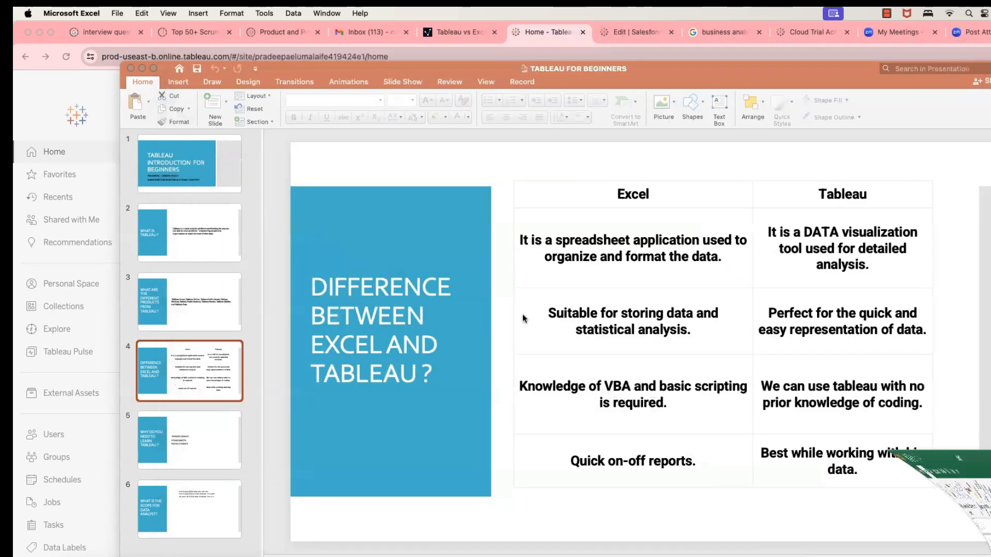
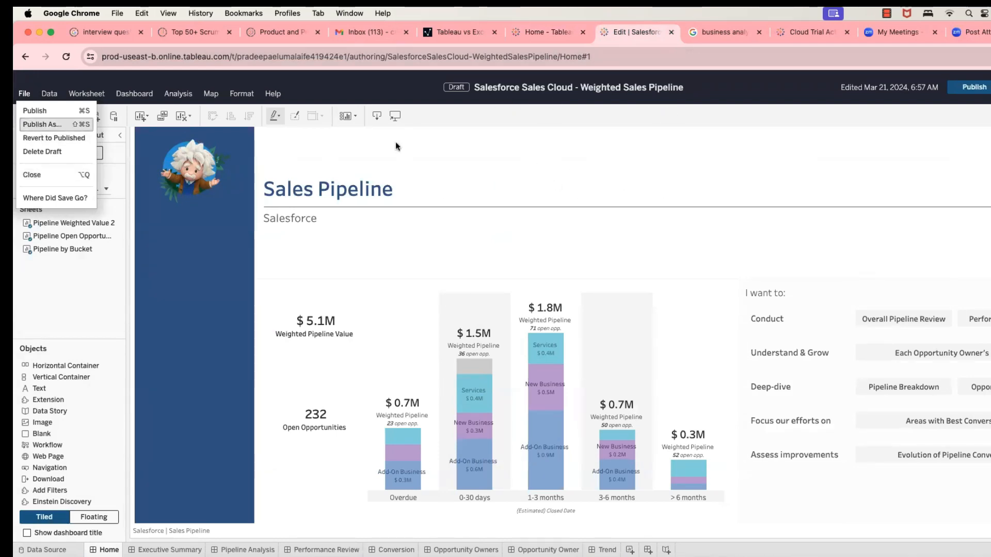
Step: Review the layout settings of the Sales Pipeline dashboard in Tableau and return to its sheets and objects
click(569, 169)
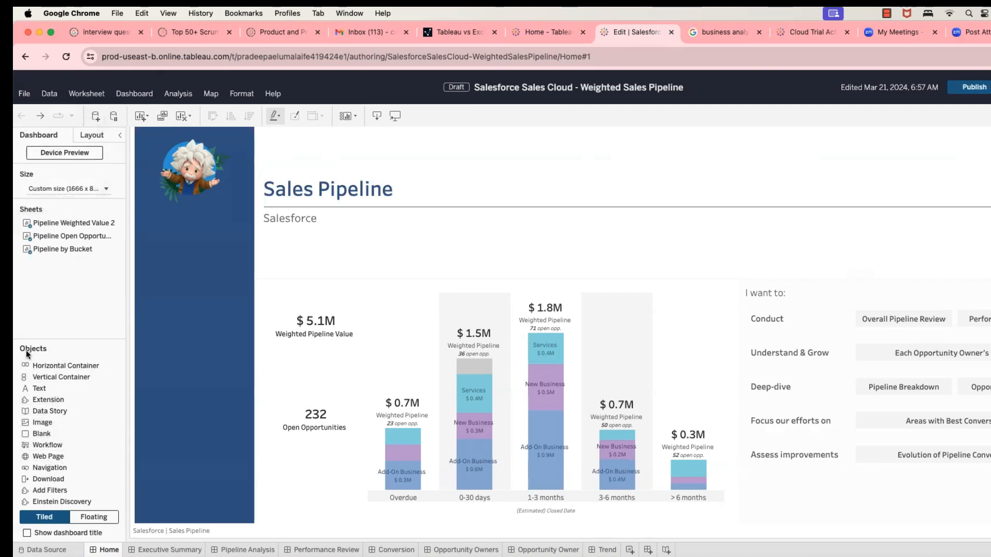
click(93, 137)
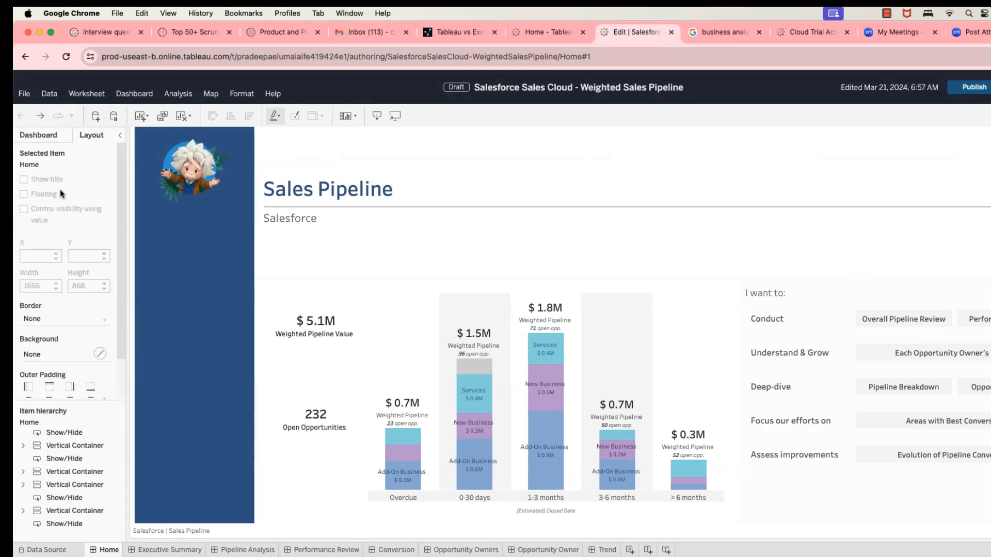
click(41, 136)
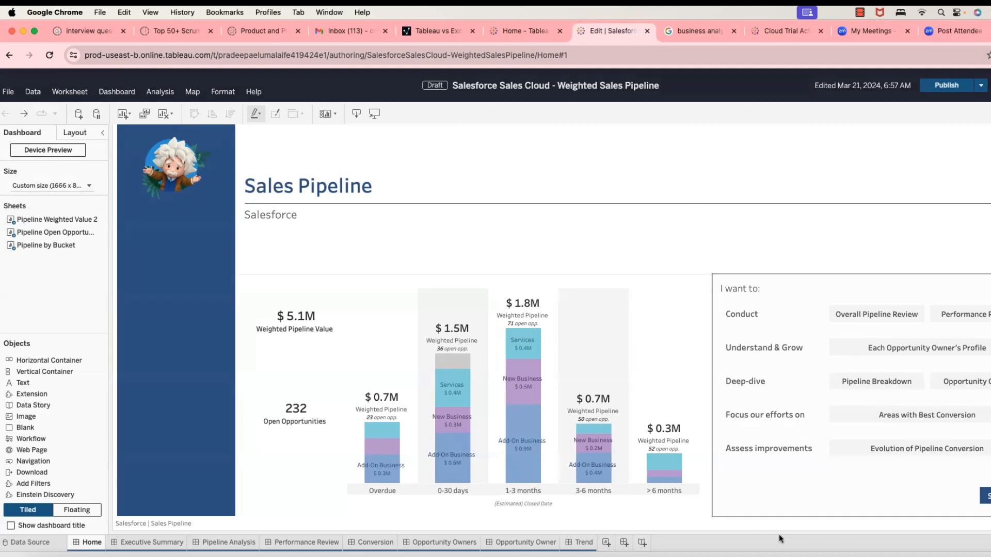
Step: Show the Excel histogram for comparison, and return to Tableau to examine the Sales Pipeline bars by estimated closed date
click(793, 554)
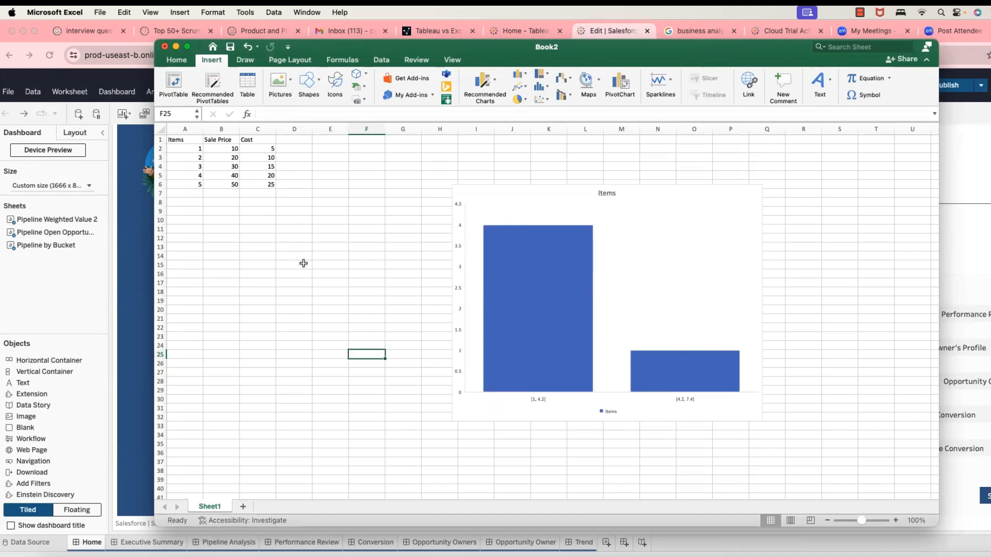
click(76, 286)
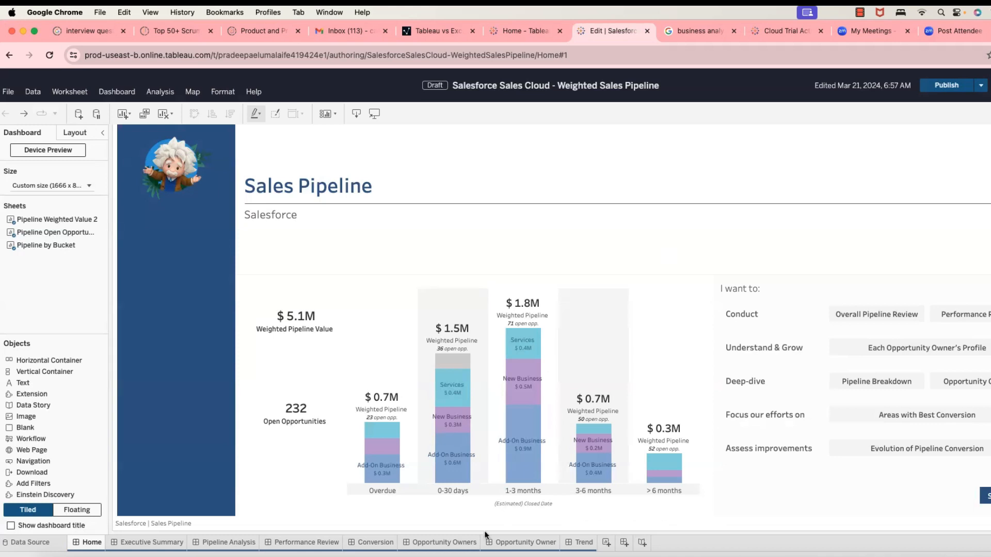
mouse_move(459, 332)
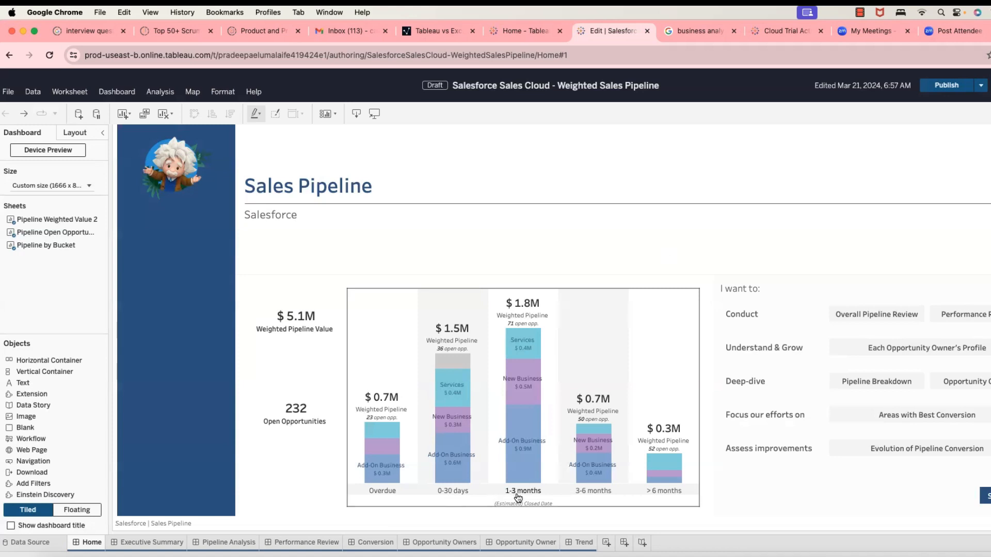
mouse_move(544, 336)
mouse_move(588, 439)
mouse_move(678, 432)
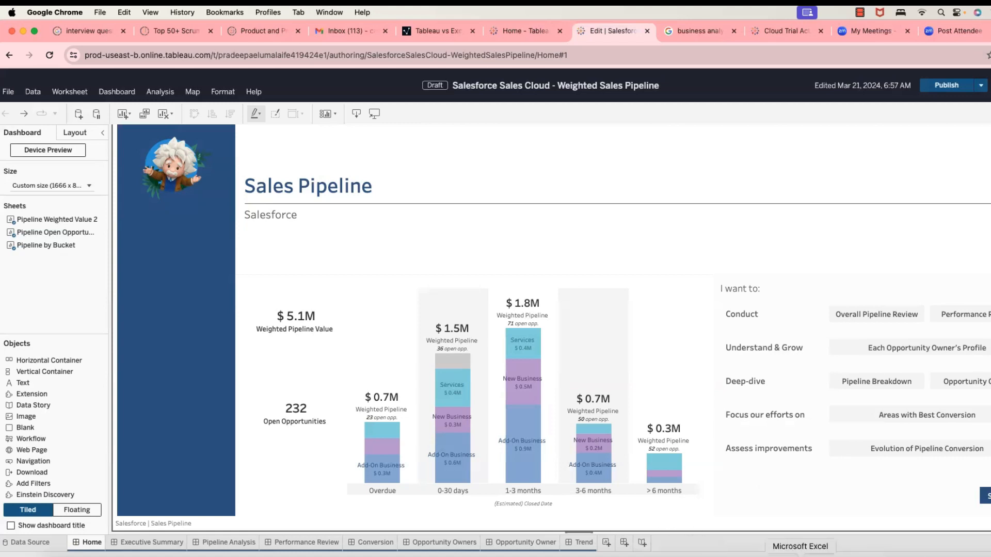
Step: Switch to the Excel workbook and look through its page layout, drawing and formula commands
click(799, 556)
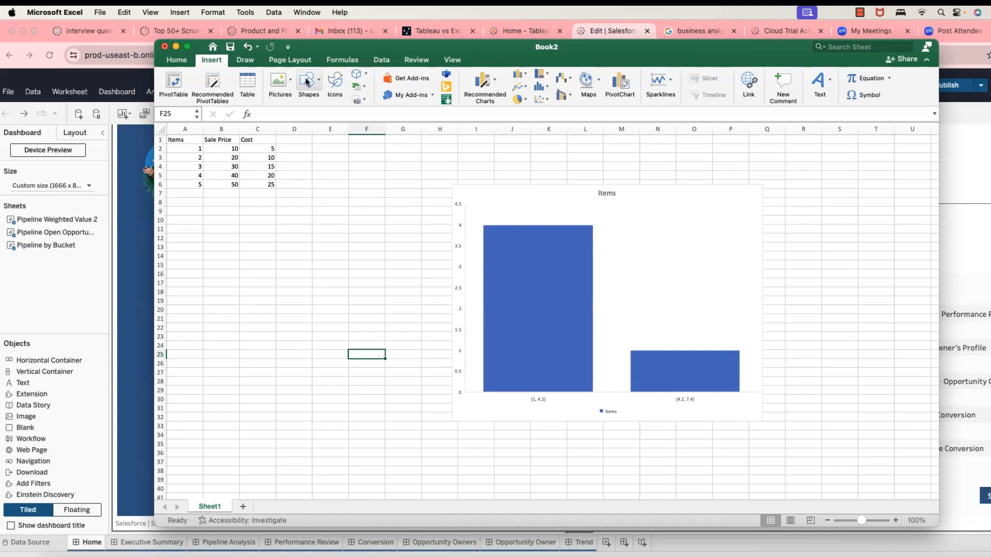
click(293, 61)
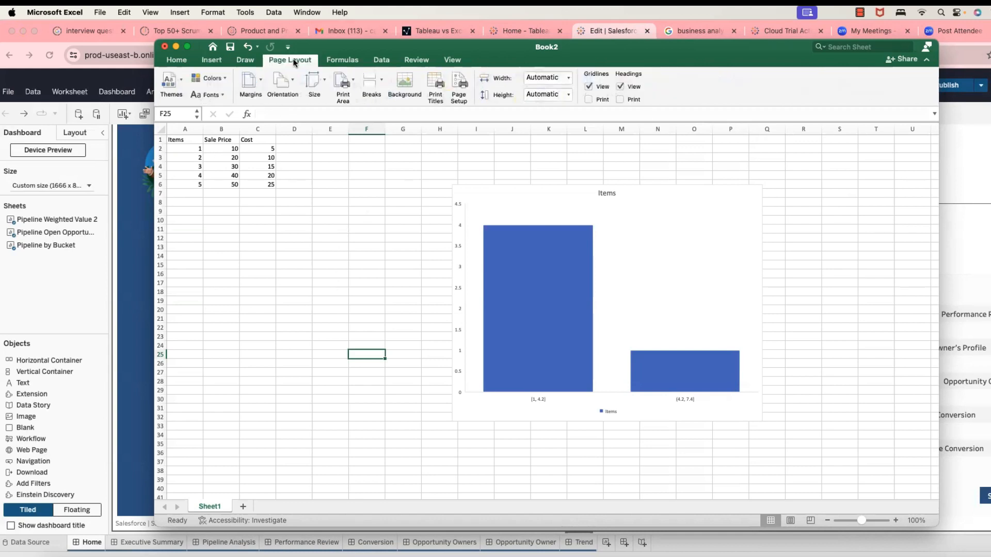
click(250, 61)
click(341, 61)
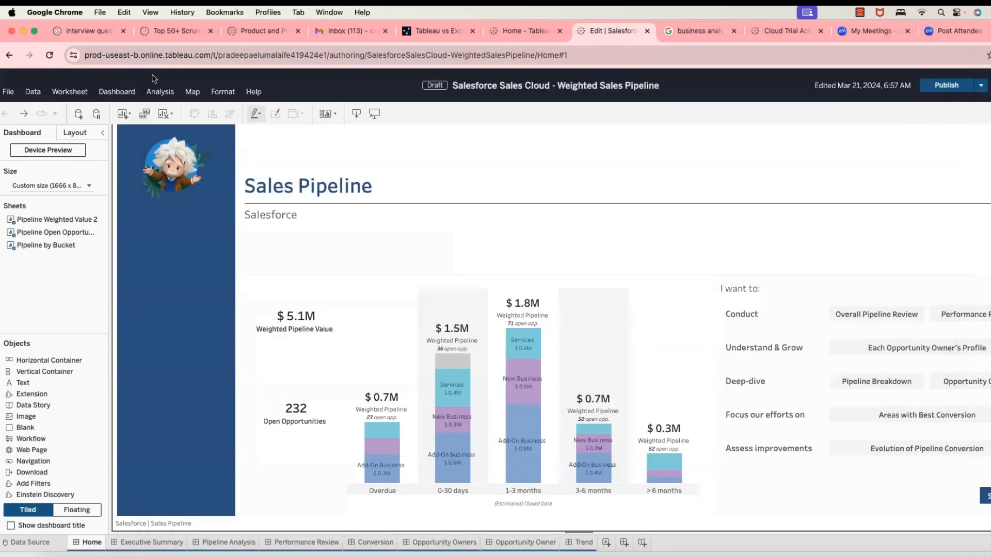
Step: Return to the Tableau Sales Pipeline dashboard and look through its analysis, map and format commands and the bar chart
click(152, 79)
click(158, 93)
mouse_move(197, 95)
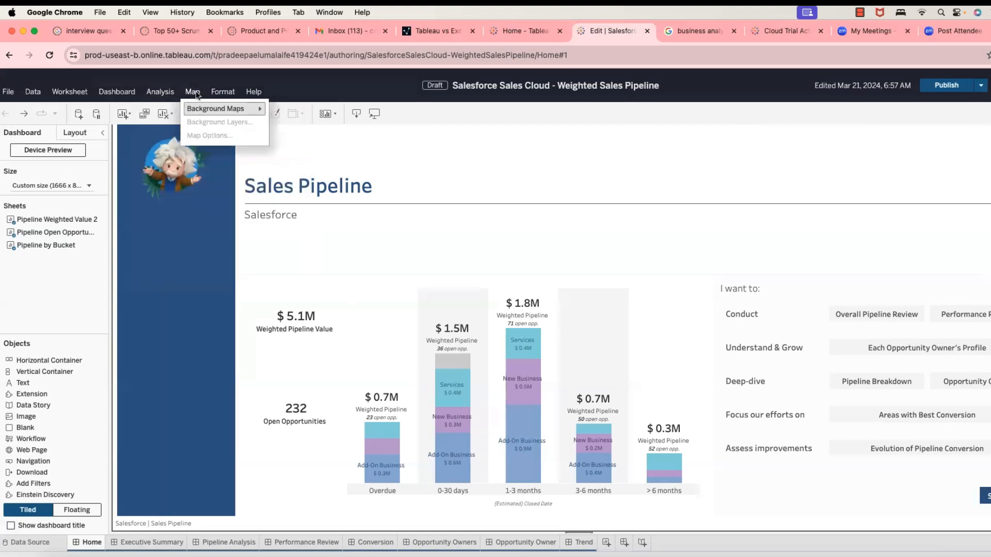
click(211, 95)
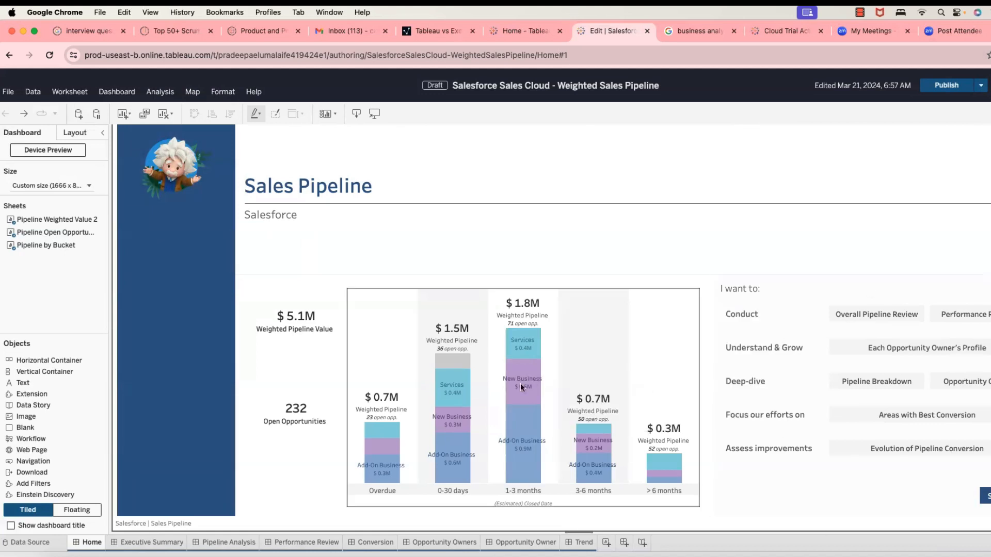
scroll(775, 264, down, 1)
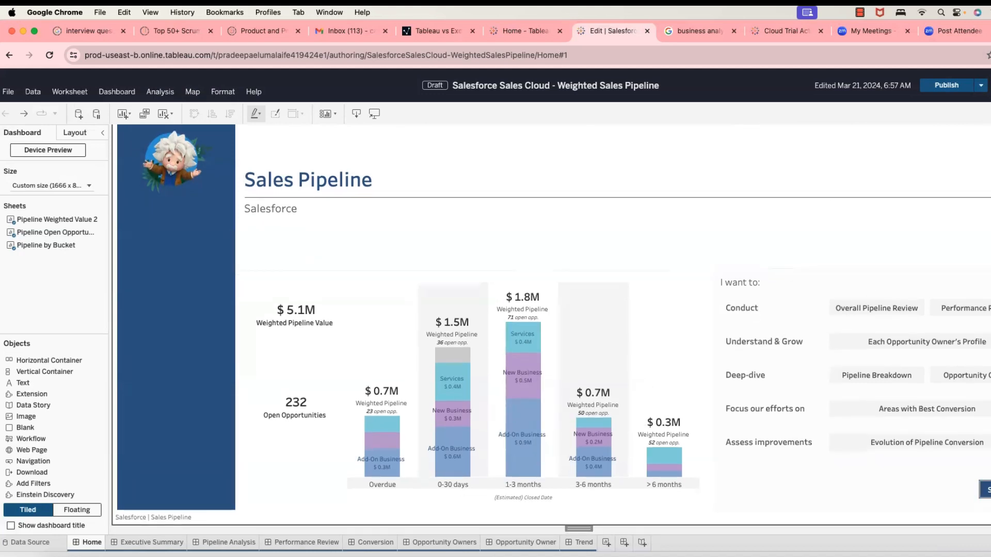
scroll(551, 328, up, 1)
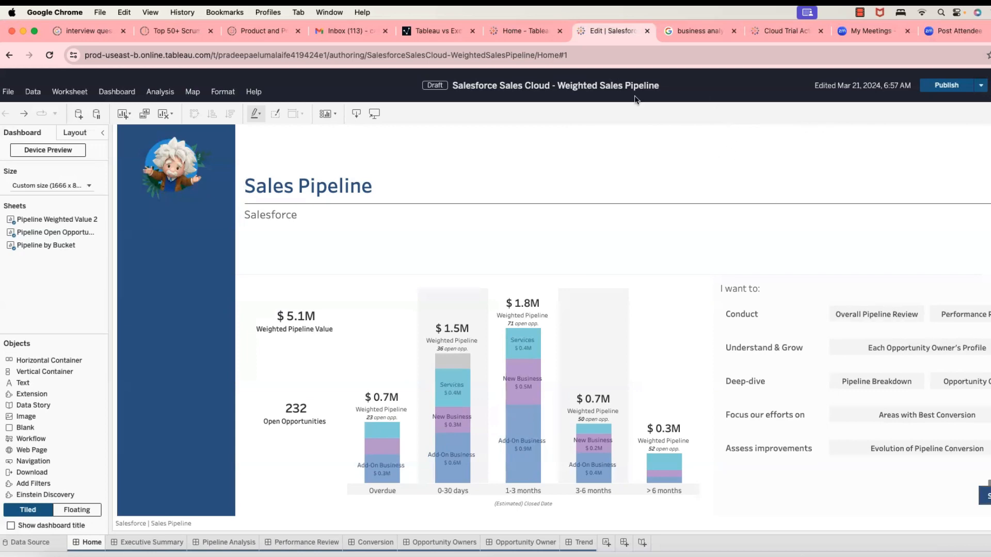
Step: Show the Tableau vs Excel article, switch to the Tableau home page, and close the Key Account Management dashboard preview
click(434, 31)
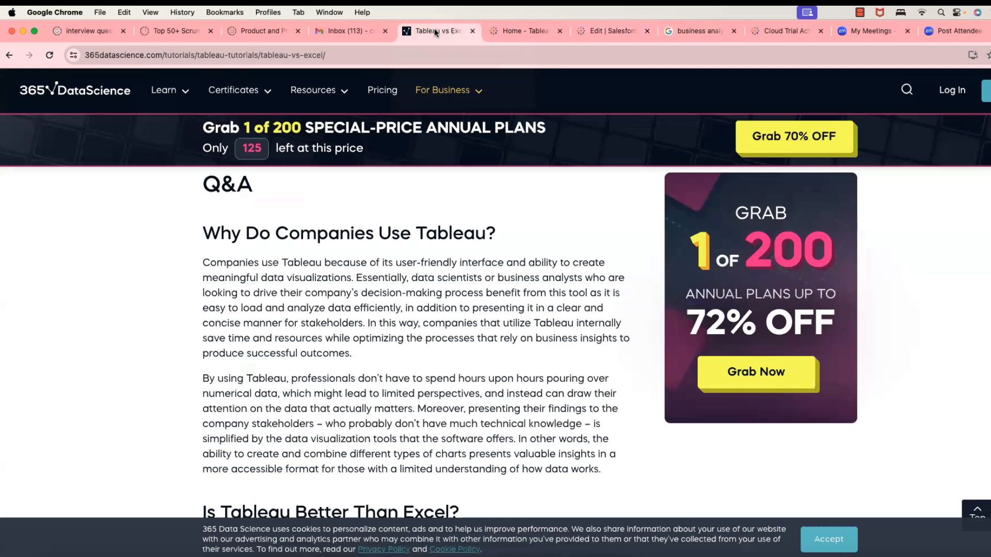
click(508, 30)
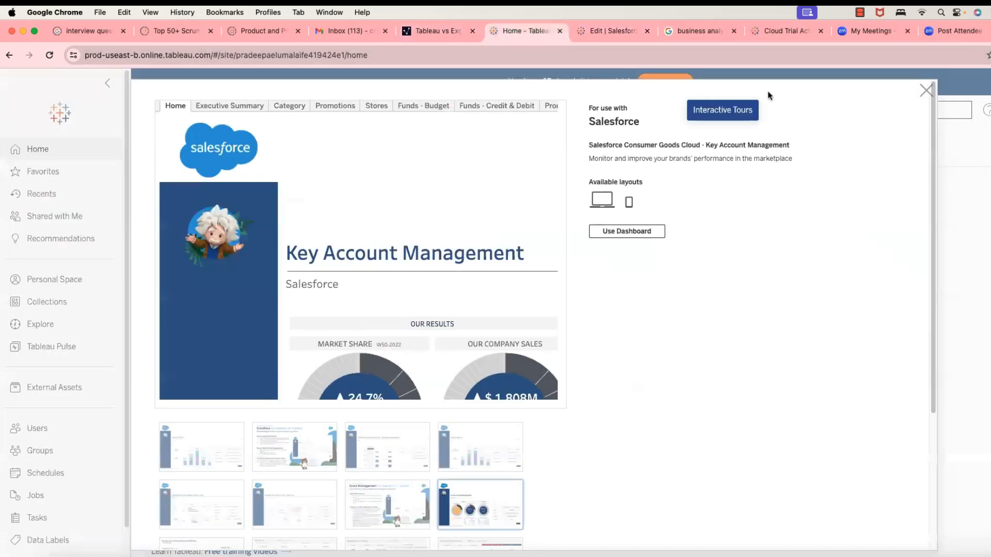
click(926, 89)
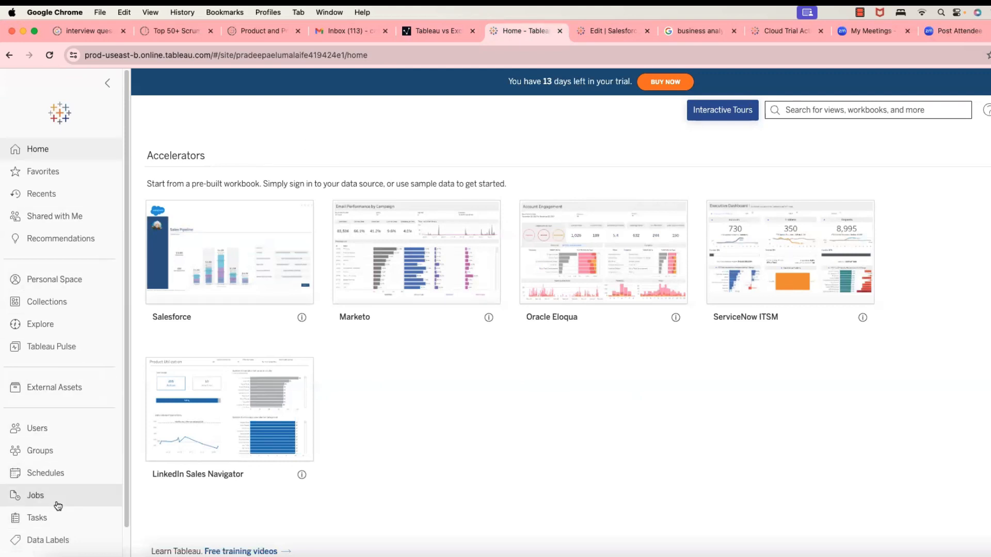
Step: Look through the Tableau site's sections, including Personal Space and Collections, and return to Home to review its recents and accelerators
scroll(64, 487, down, 2)
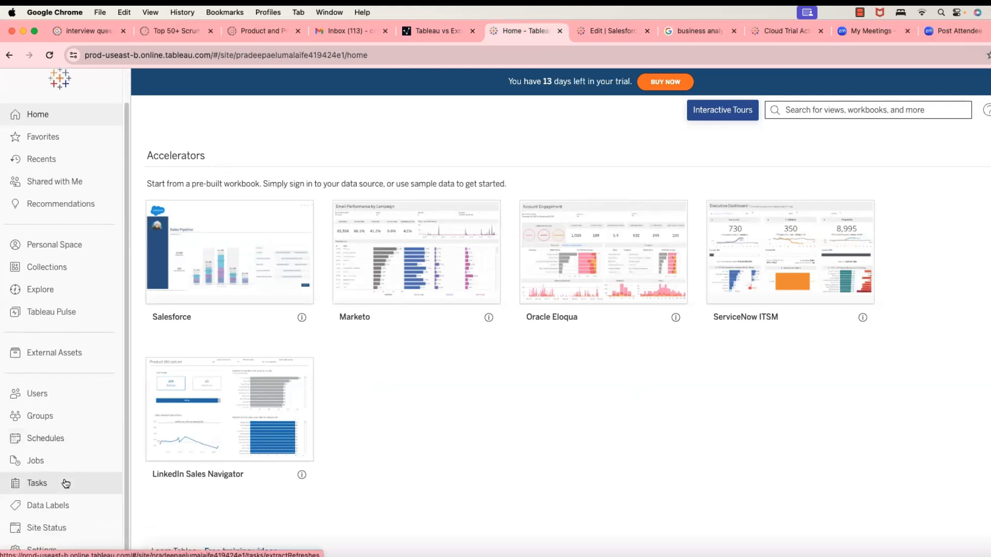
scroll(61, 361, up, 2)
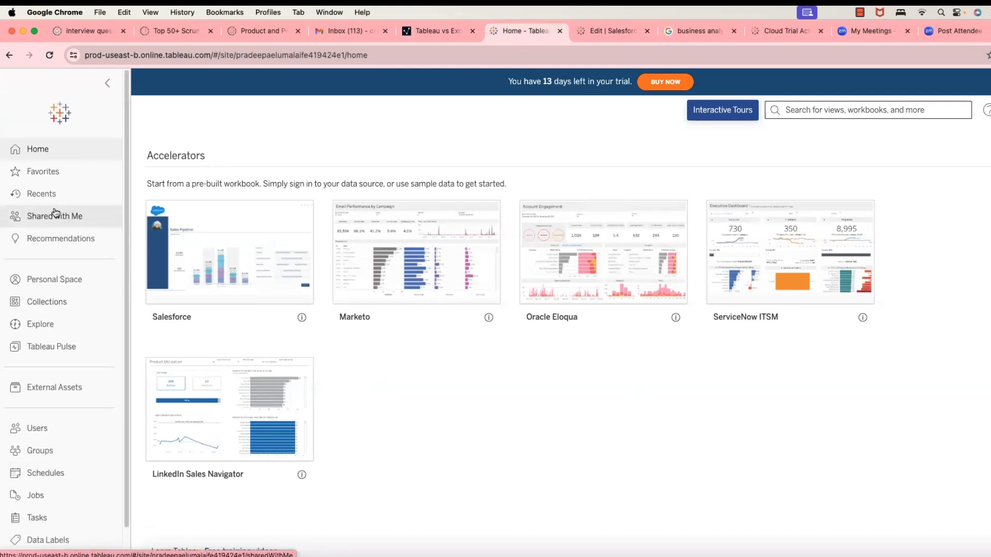
click(69, 278)
click(71, 303)
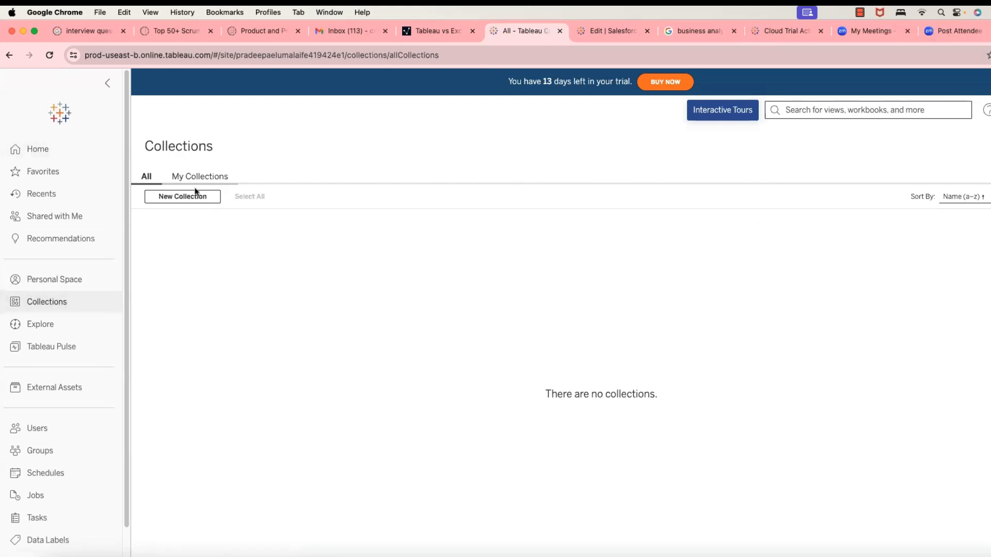
click(51, 152)
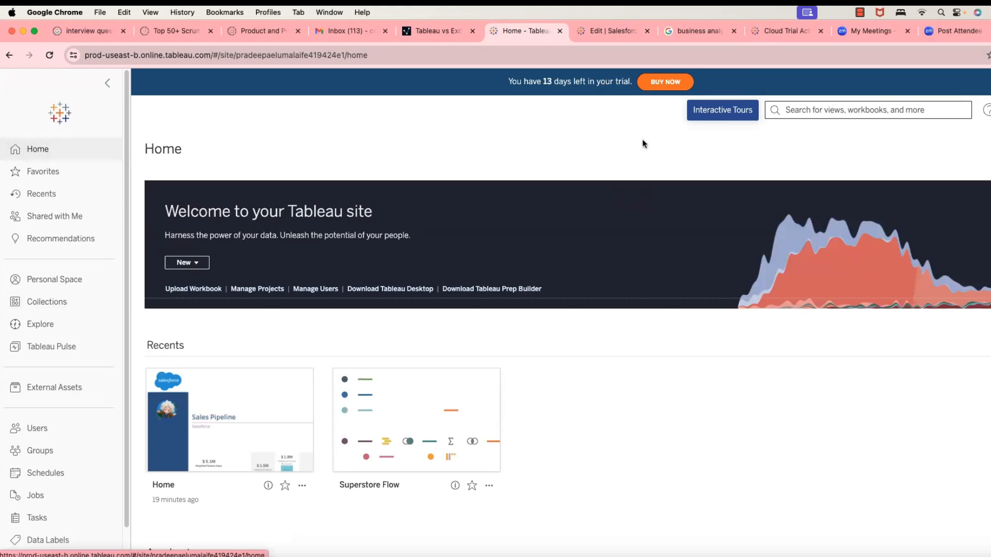
scroll(527, 408, down, 10)
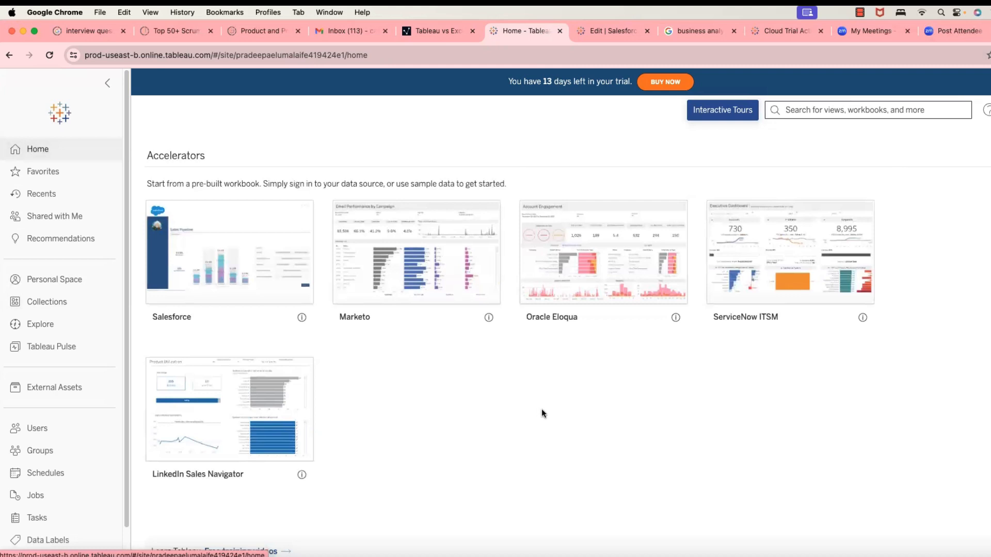
scroll(540, 409, up, 10)
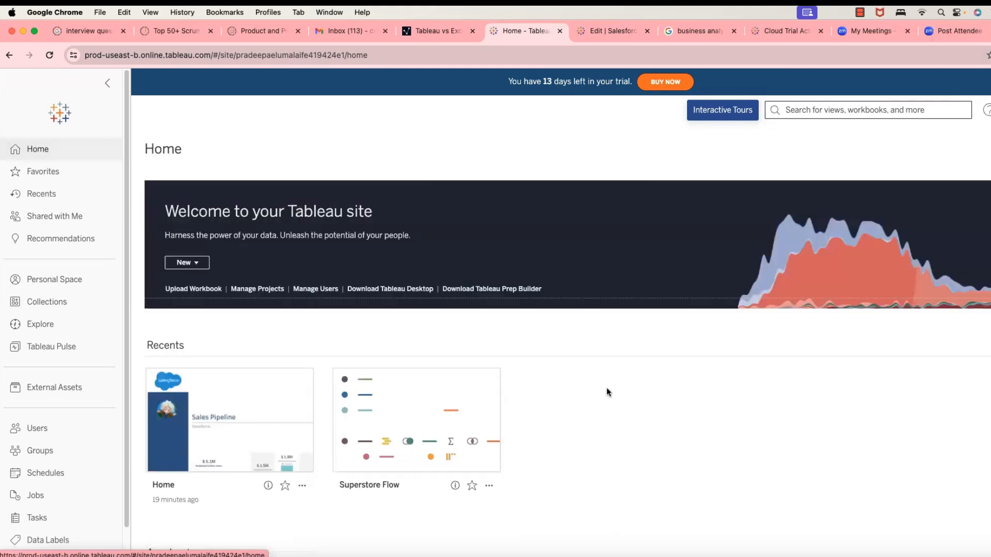
Step: Switch to the PowerPoint presentation and show the Tableau products, Excel and Tableau difference, and why learn Tableau slides
click(686, 556)
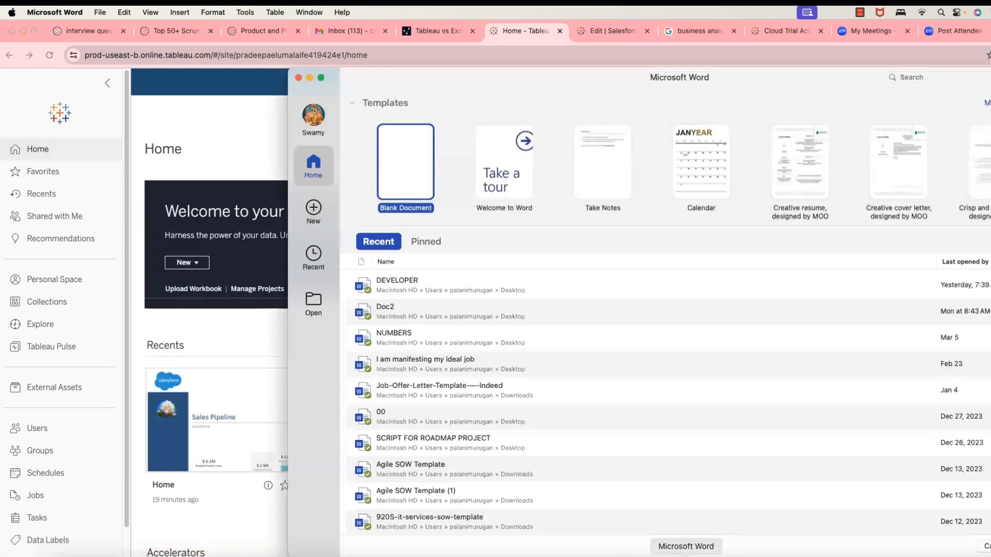
click(648, 555)
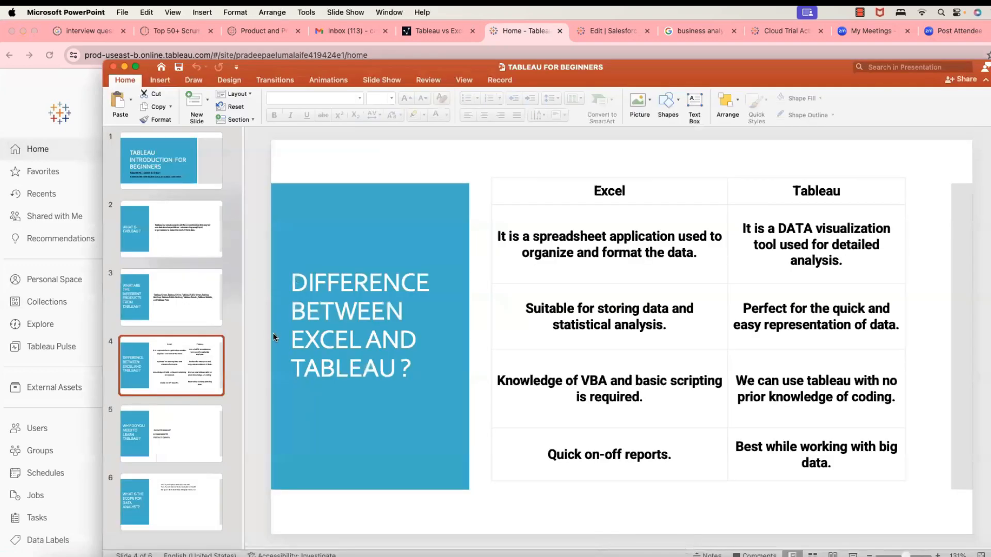
click(201, 313)
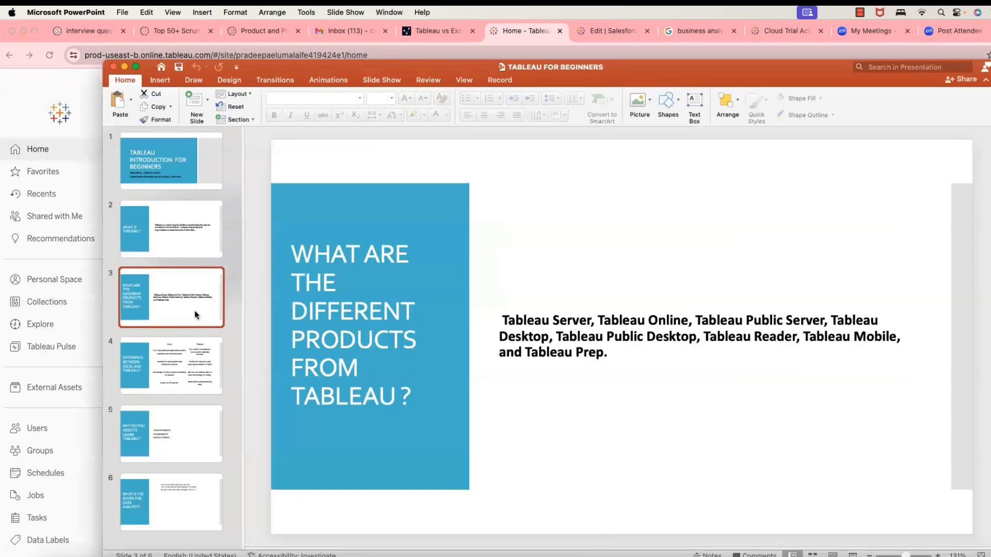
click(196, 356)
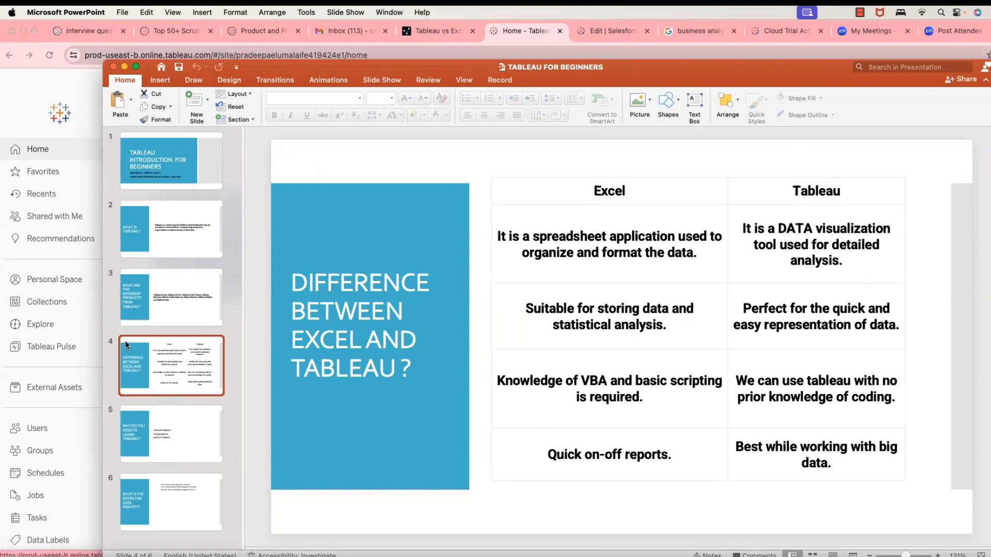
click(191, 438)
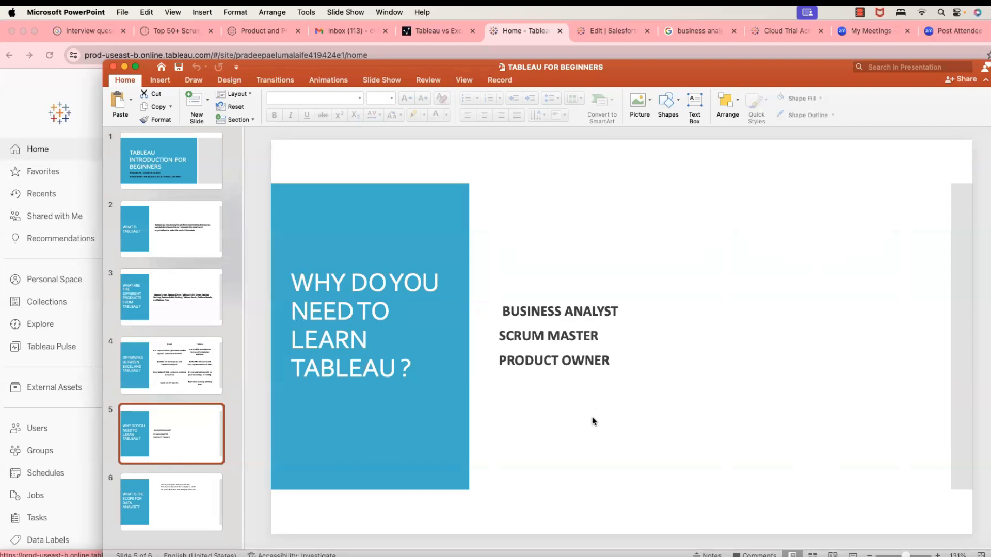
Step: Show the Tableau Sales Pipeline dashboard again and return to the PowerPoint slide on why to learn Tableau
click(445, 29)
click(594, 28)
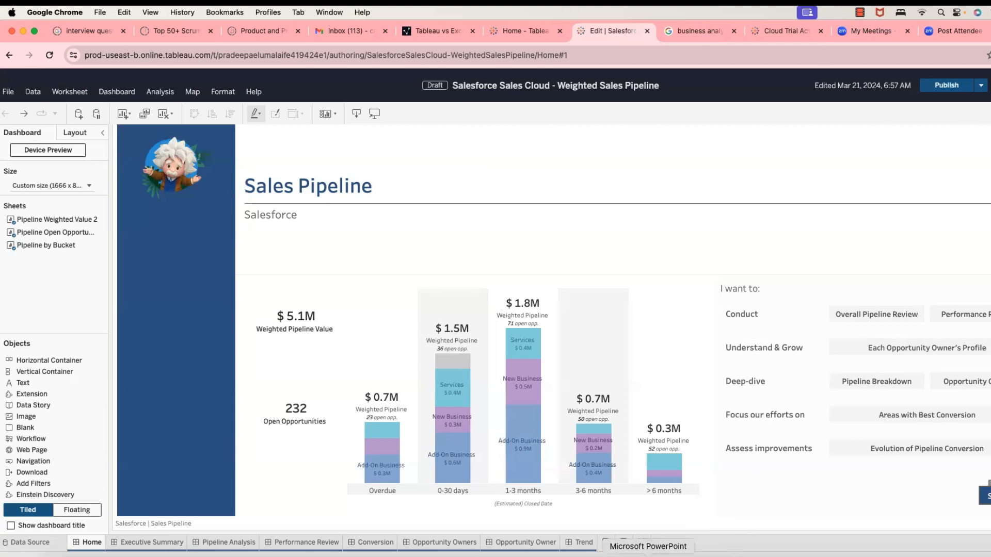
click(648, 554)
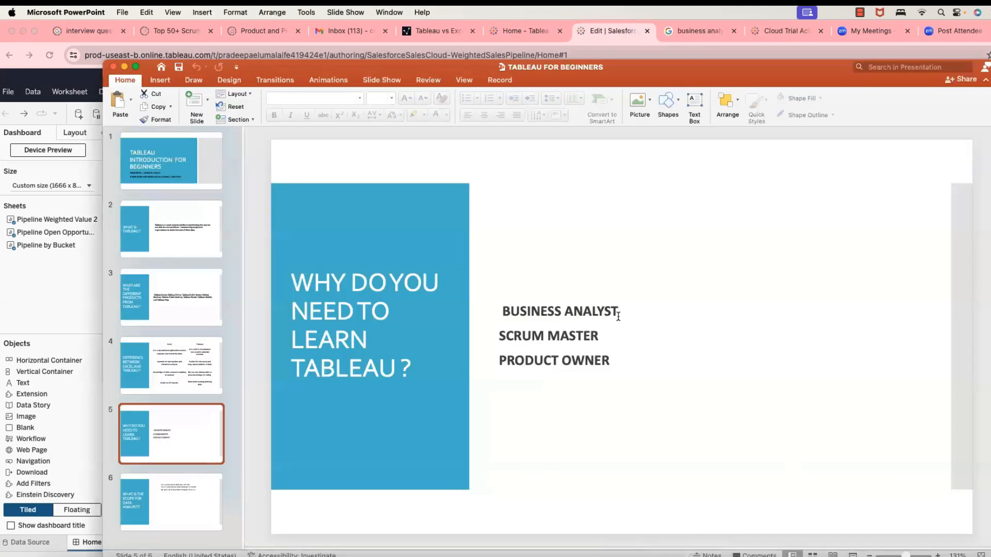